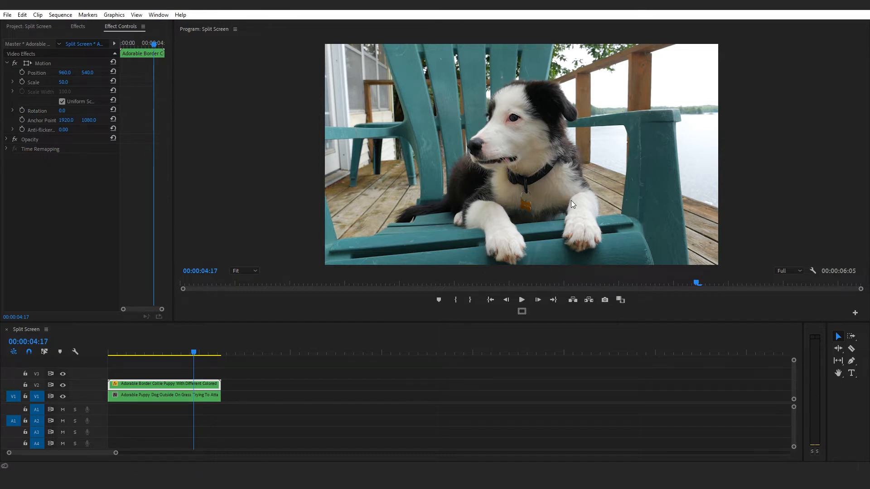
# Step: Find the Crop video effect and apply it to the border collie clip on track V2
pyautogui.click(78, 29)
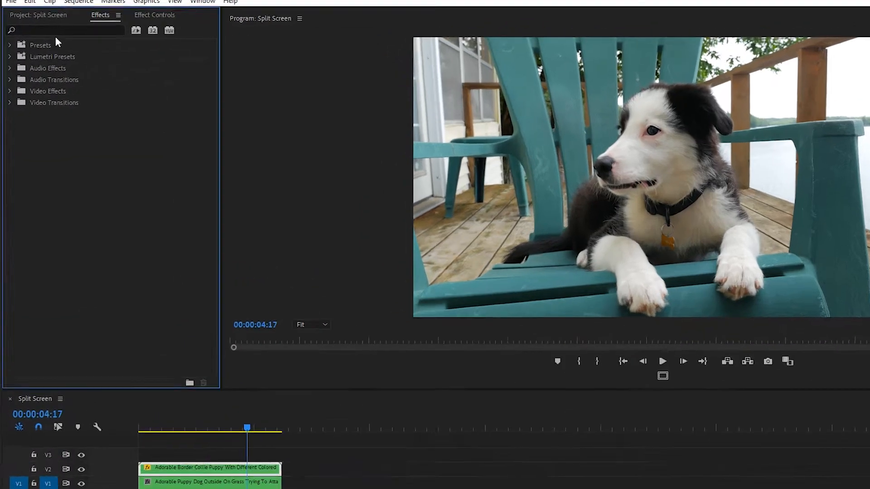
pyautogui.write('crop')
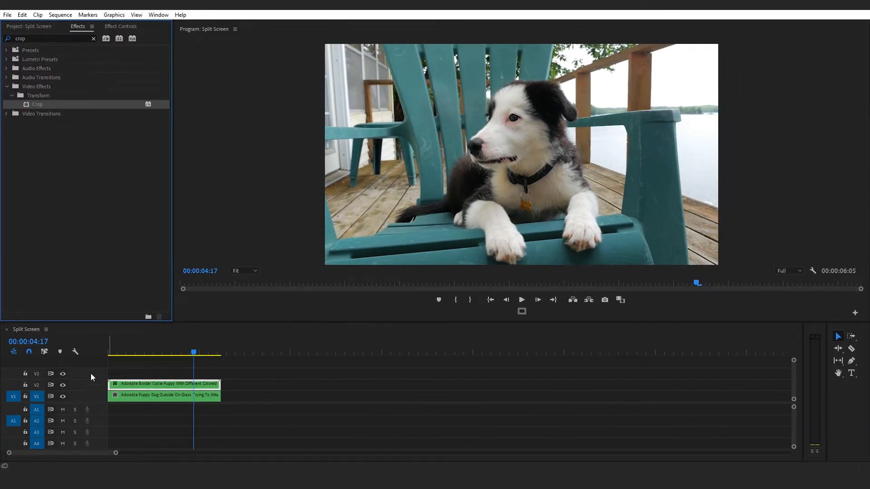
pyautogui.moveTo(91, 376); pyautogui.dragTo(151, 376)
pyautogui.click(120, 26)
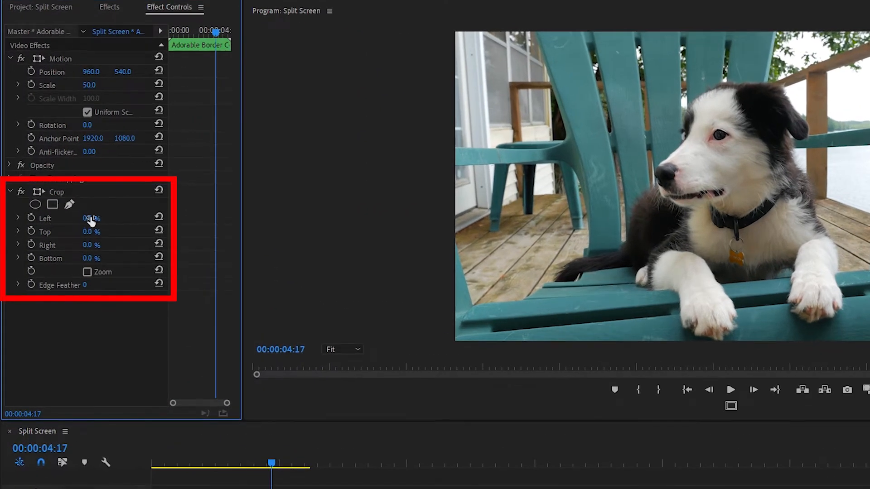
# Step: Crop the border collie clip 25% on both its left and right sides and set its horizontal position to 480
pyautogui.click(90, 220)
pyautogui.write('25')
pyautogui.press('Return')
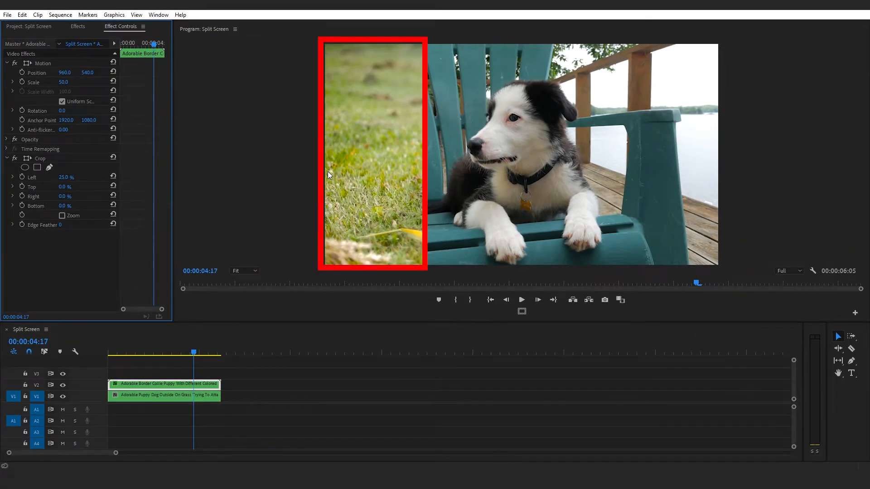
pyautogui.click(64, 196)
pyautogui.write('25')
pyautogui.press('Return')
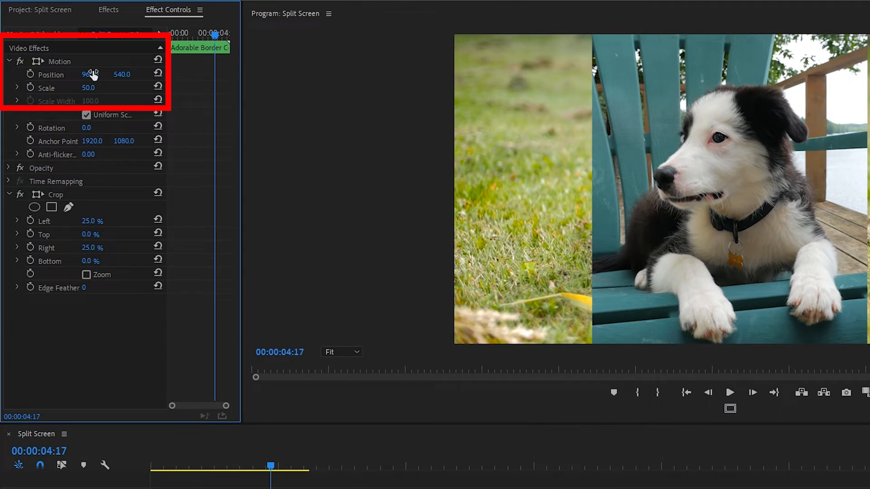
pyautogui.moveTo(90, 75); pyautogui.dragTo(22, 74)
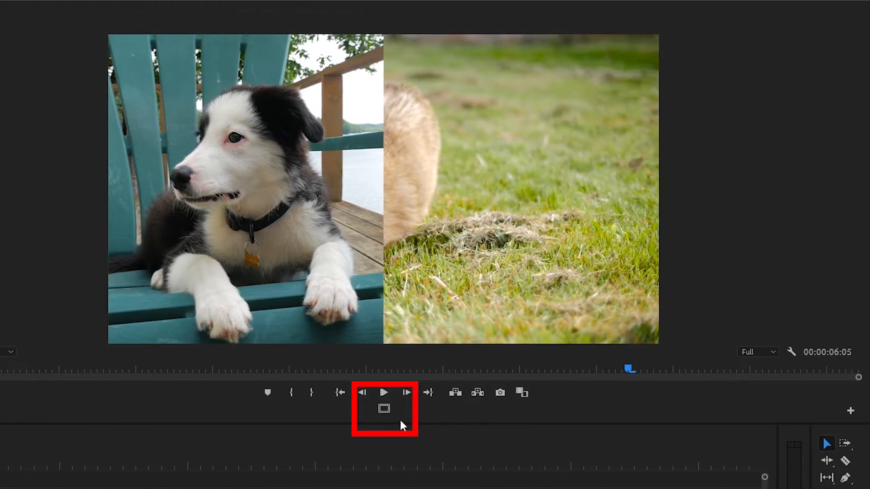
# Step: Check the Program monitor's available controls and turn on the safe margins overlay
pyautogui.click(850, 411)
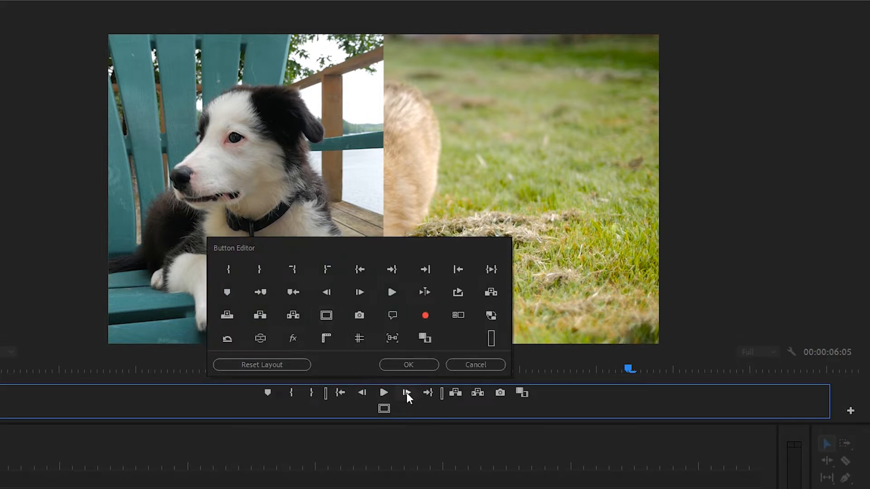
pyautogui.click(395, 368)
pyautogui.click(384, 409)
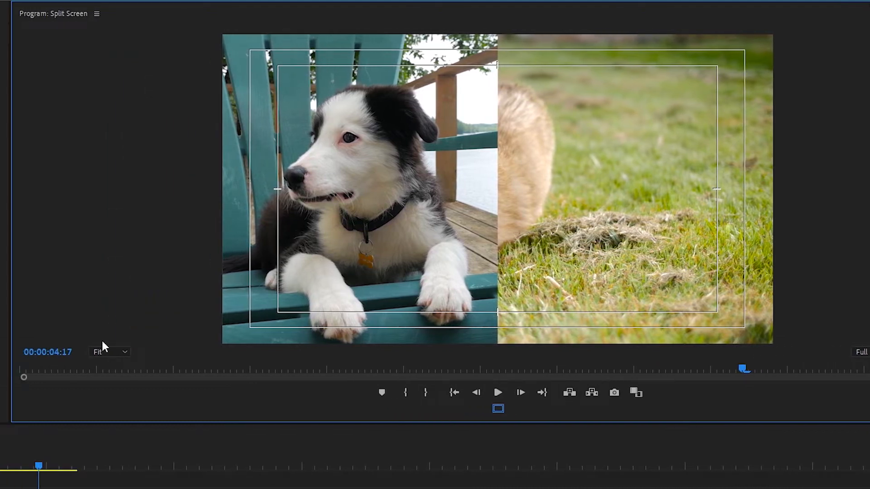
# Step: Inspect the split line against the upper centre mark at 400% magnification, and return the preview to Fit
pyautogui.click(102, 352)
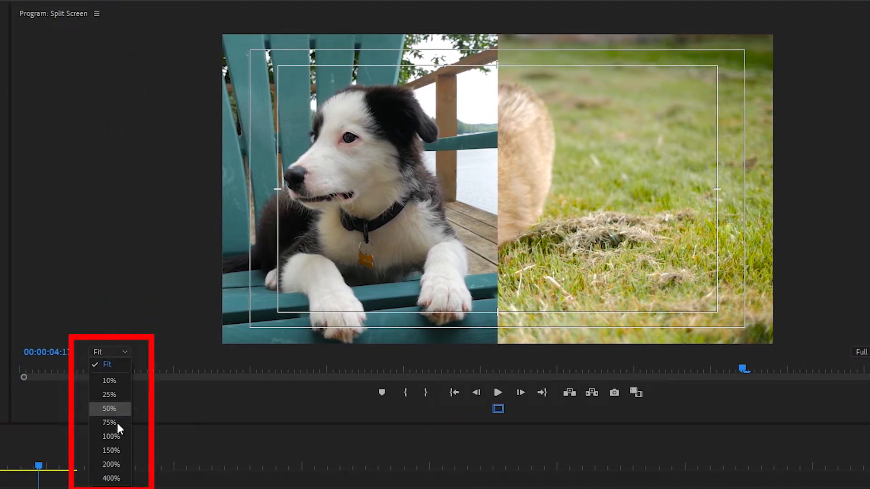
pyautogui.click(111, 478)
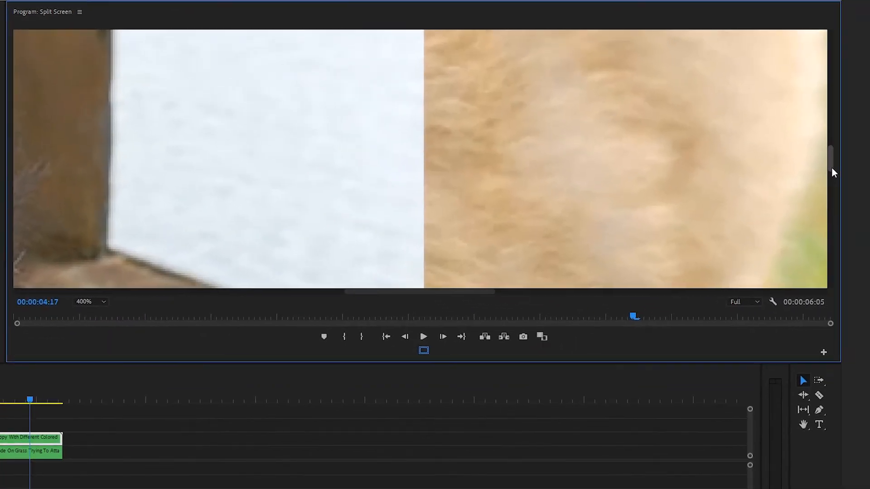
pyautogui.moveTo(831, 167); pyautogui.dragTo(833, 77)
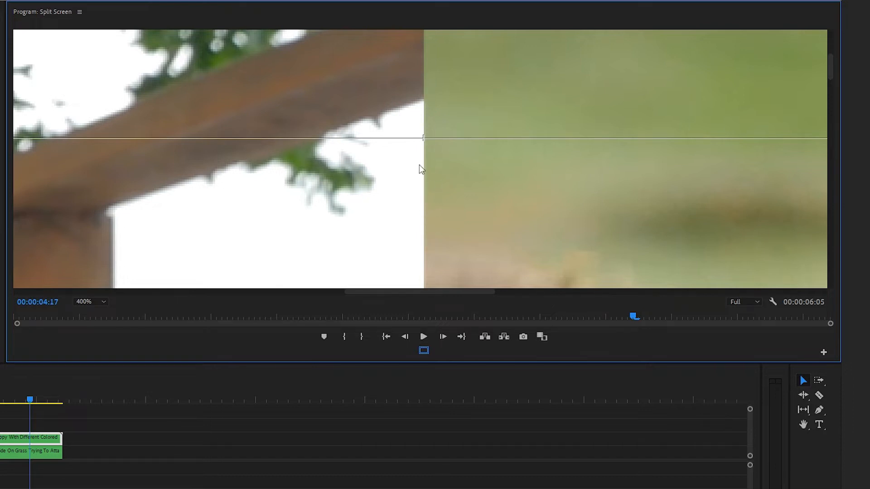
pyautogui.click(90, 302)
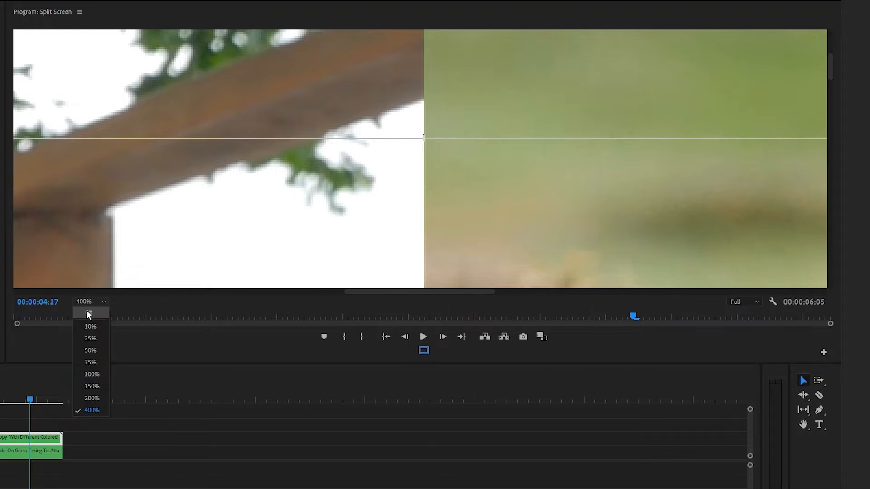
pyautogui.click(88, 314)
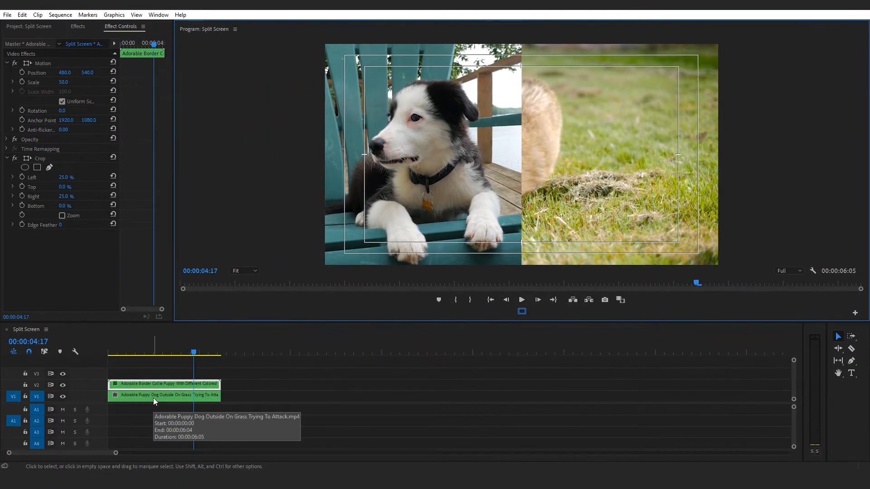
# Step: Set the horizontal position of the grass puppy clip on V1 to 1891
pyautogui.click(130, 394)
pyautogui.moveTo(65, 73); pyautogui.dragTo(323, 73)
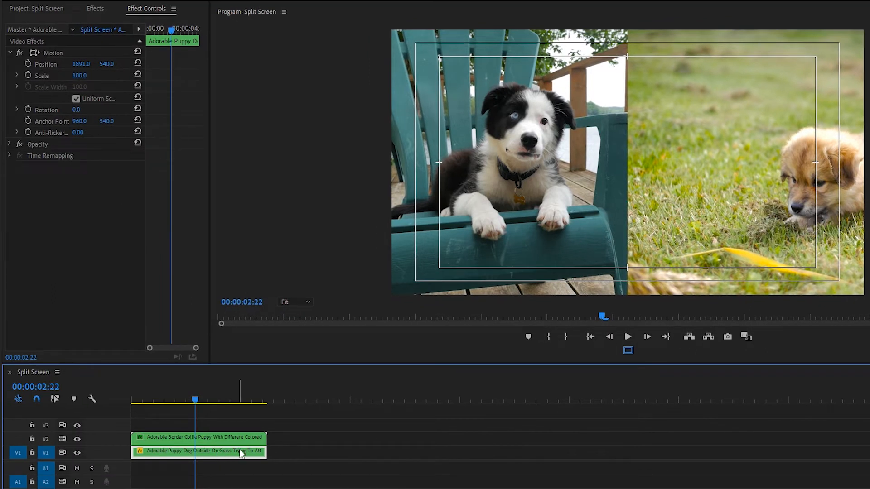
# Step: Apply Crop to the grass puppy clip, trim its left edge slightly to leave a thin divider gap, and hide the safe margins
pyautogui.click(108, 12)
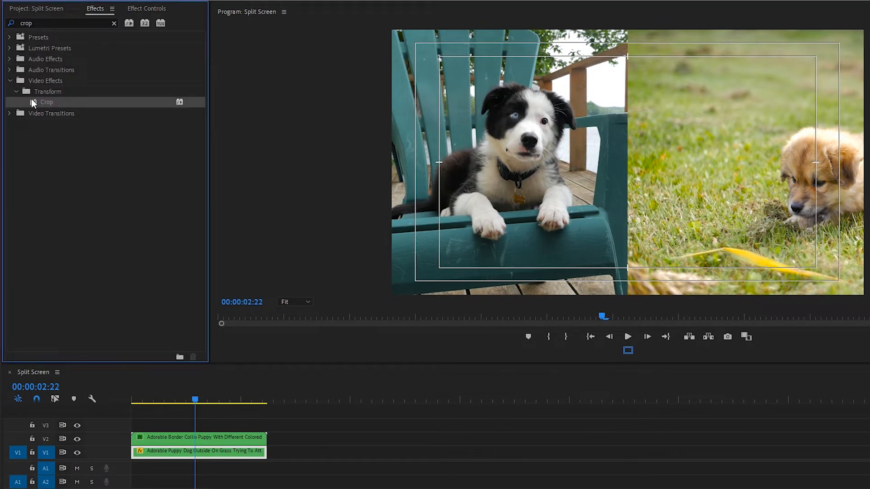
pyautogui.moveTo(32, 99); pyautogui.dragTo(184, 456)
pyautogui.click(143, 7)
pyautogui.moveTo(76, 190); pyautogui.dragTo(82, 189)
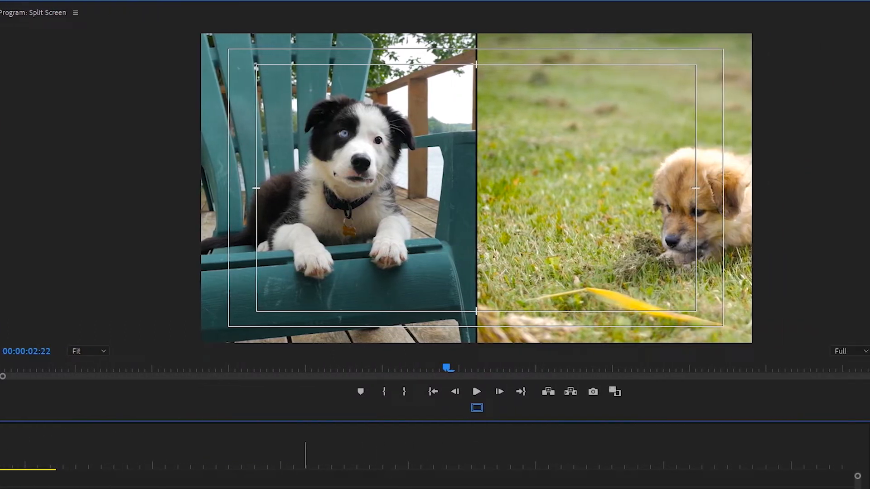
pyautogui.click(474, 407)
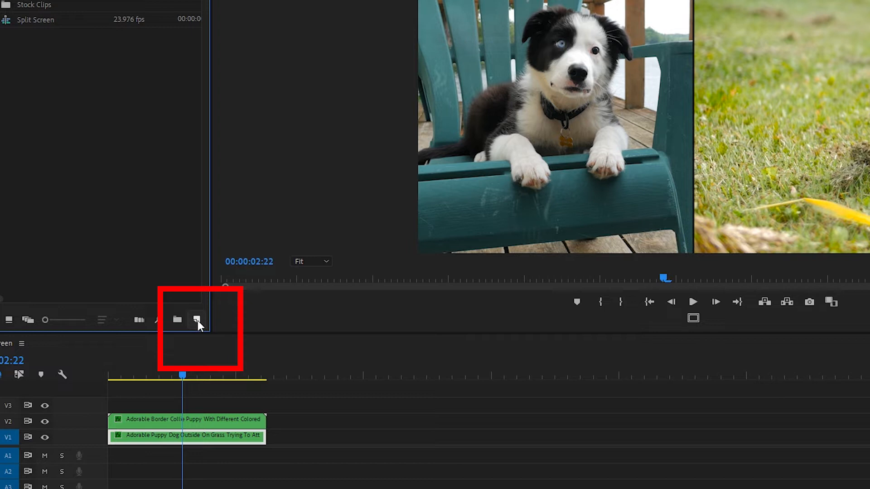
# Step: Create a white color matte (FFFFFF) named WHITE
pyautogui.click(196, 320)
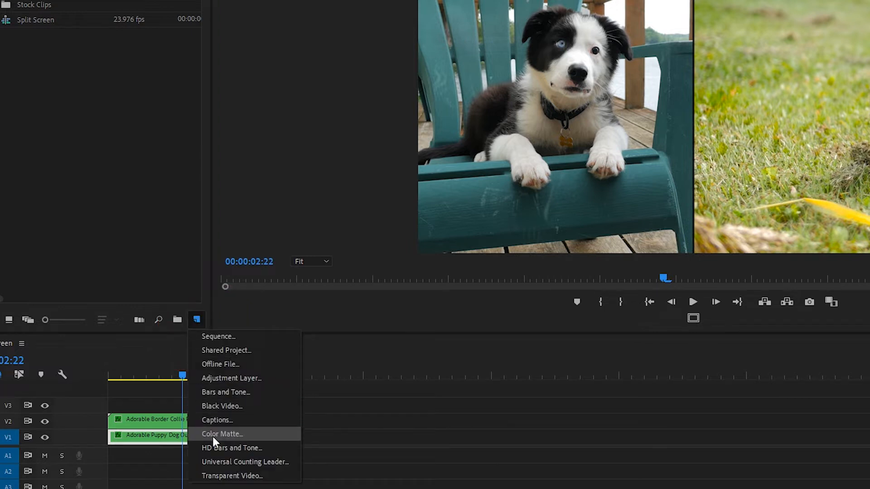
pyautogui.click(213, 435)
pyautogui.click(573, 262)
pyautogui.moveTo(316, 305); pyautogui.dragTo(292, 356)
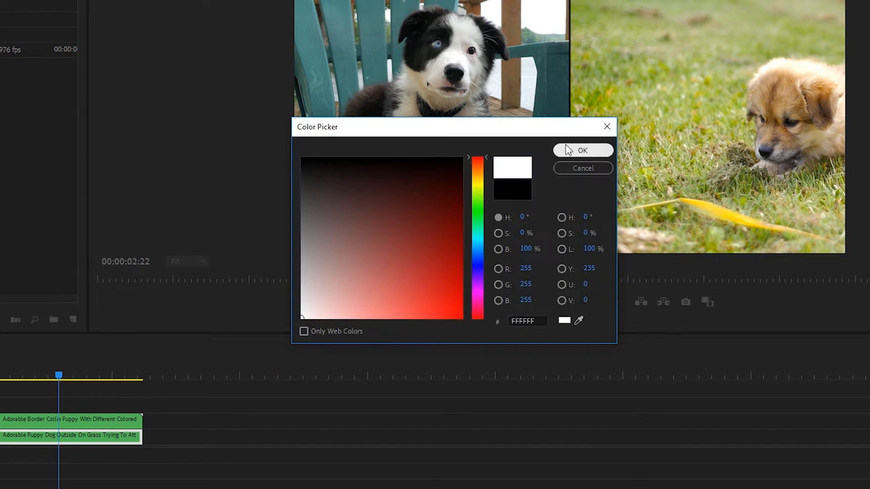
pyautogui.click(576, 150)
pyautogui.write('WHITE')
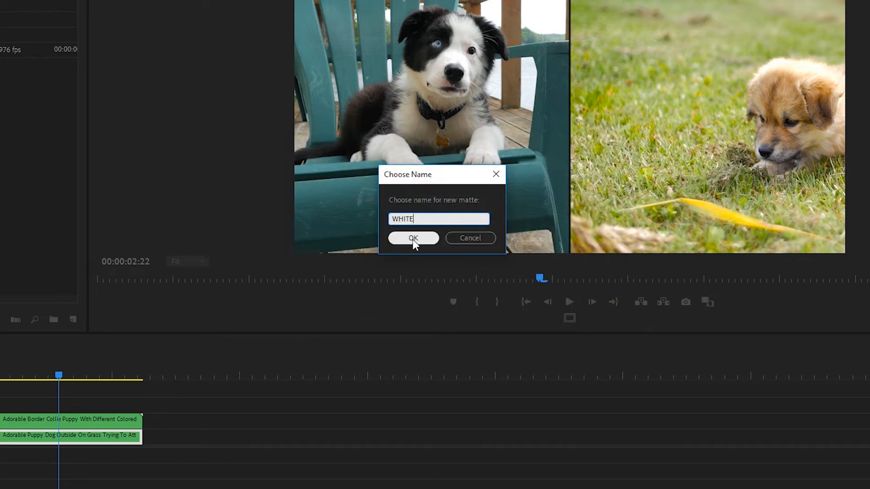
pyautogui.click(410, 239)
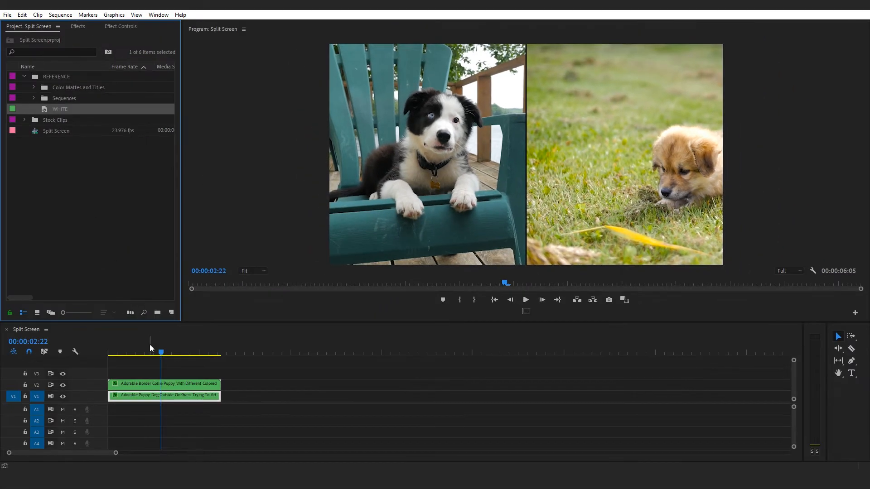
# Step: Raise both puppy clips one track, place the WHITE matte beneath them on V1, and extend it to match their length
pyautogui.moveTo(129, 363)
pyautogui.mouseDown()
pyautogui.moveTo(150, 401)
pyautogui.moveTo(140, 378)
pyautogui.mouseUp()
pyautogui.moveTo(45, 109); pyautogui.dragTo(114, 400)
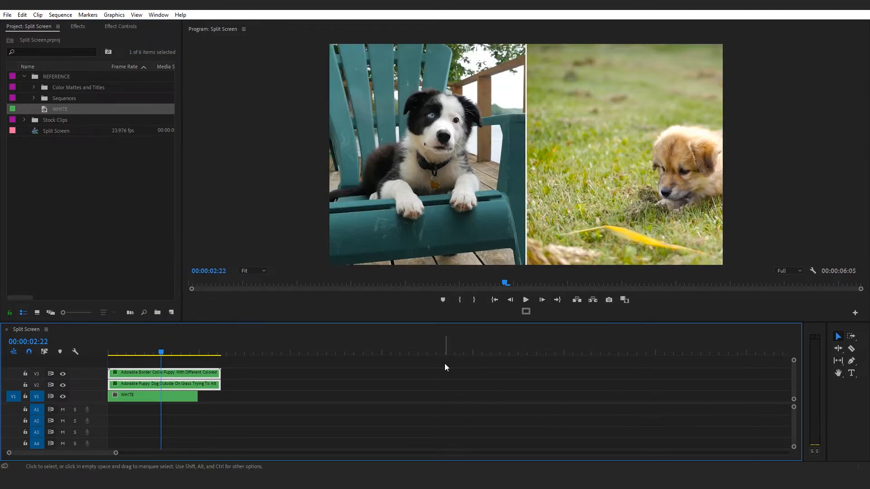
pyautogui.moveTo(198, 397); pyautogui.dragTo(220, 396)
# Step: Play the puppy split screen from the start of the sequence to review it
pyautogui.press('Home')
pyautogui.press('space')
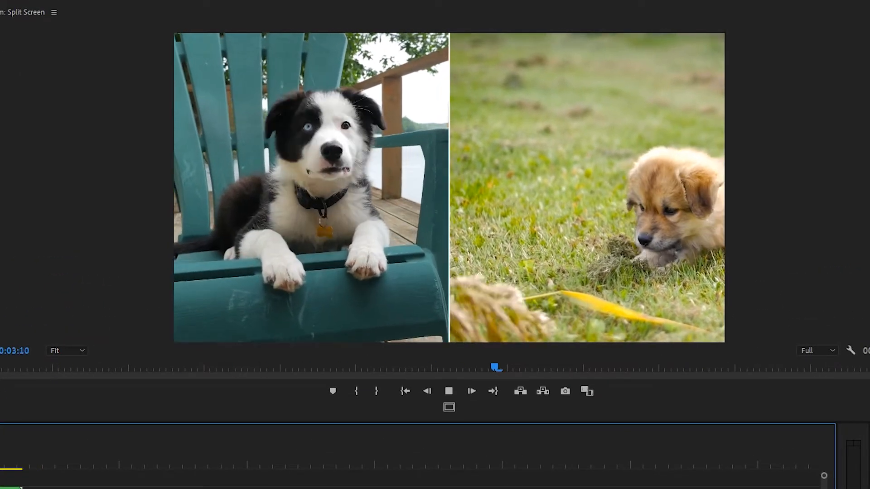
pyautogui.press('space')
pyautogui.press('Home')
pyautogui.press('space')
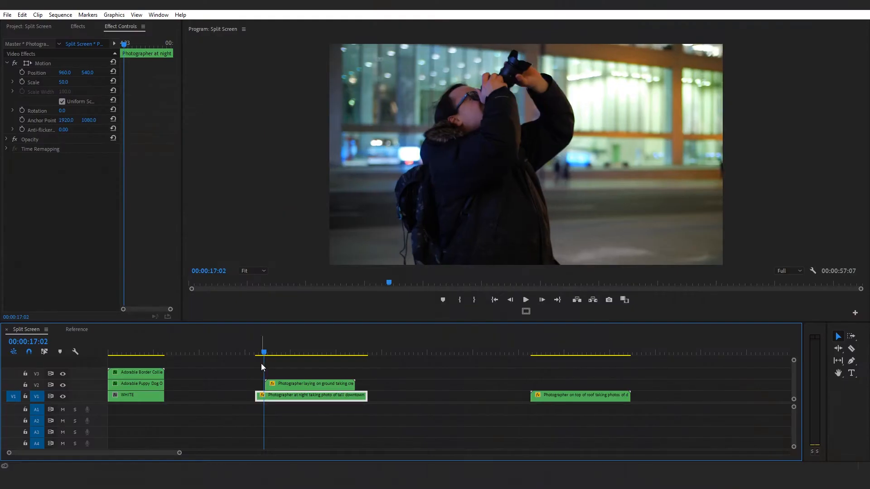
# Step: Place the photographer laying on ground clip on V2 above the night photographer clip and set its horizontal position to 1578
pyautogui.scroll(-2, 222, 380)
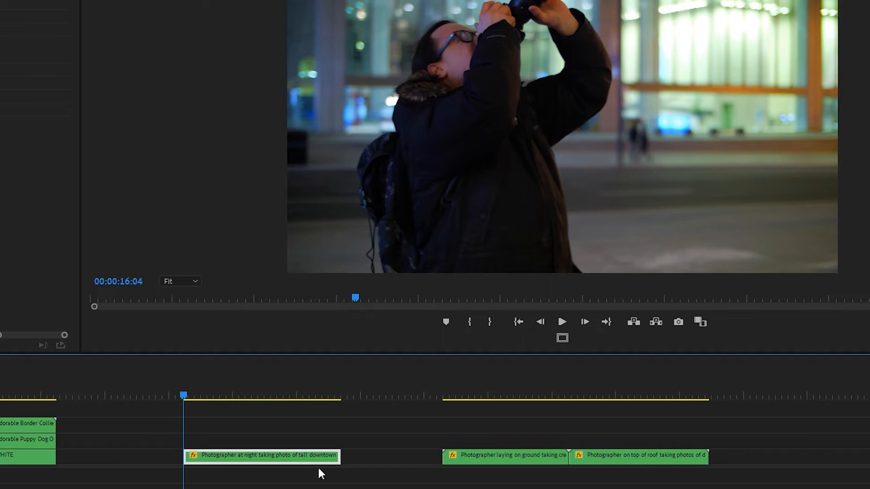
pyautogui.moveTo(499, 452); pyautogui.dragTo(252, 450)
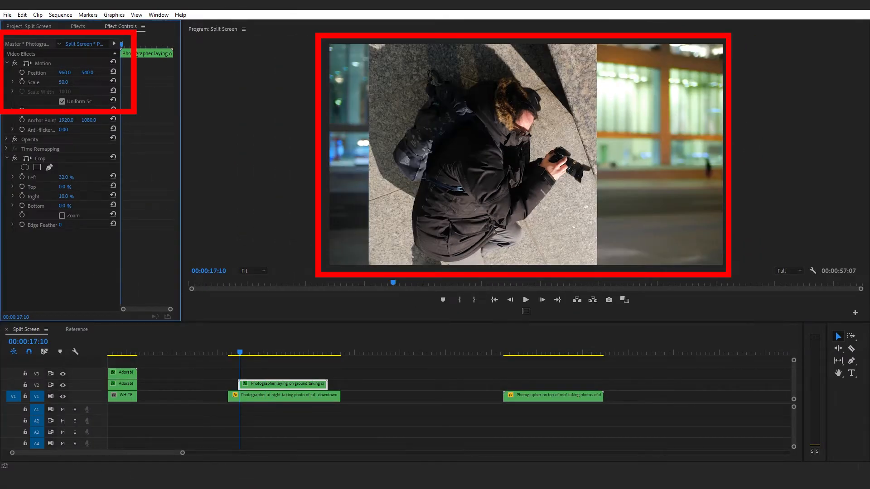
pyautogui.moveTo(64, 72); pyautogui.dragTo(126, 73)
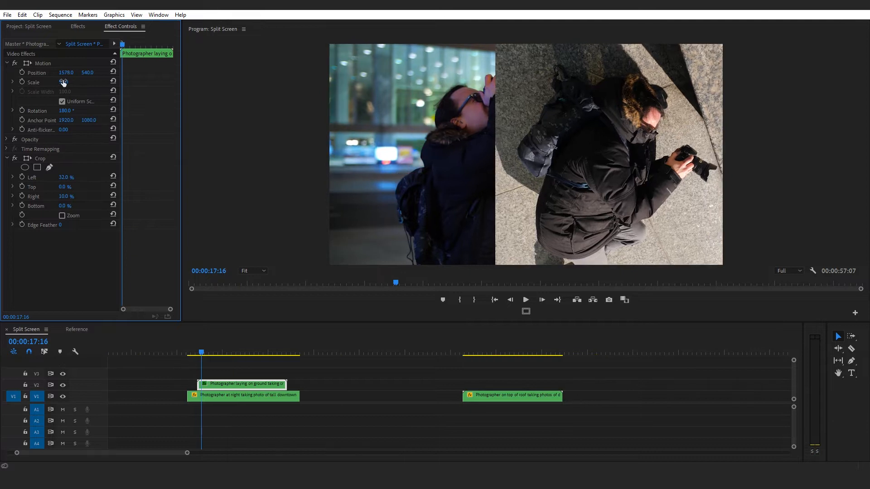
# Step: Keyframe the night photographer clip's horizontal position from 960 at 00:00:16:14 to 615 at 00:00:16:18
pyautogui.click(197, 352)
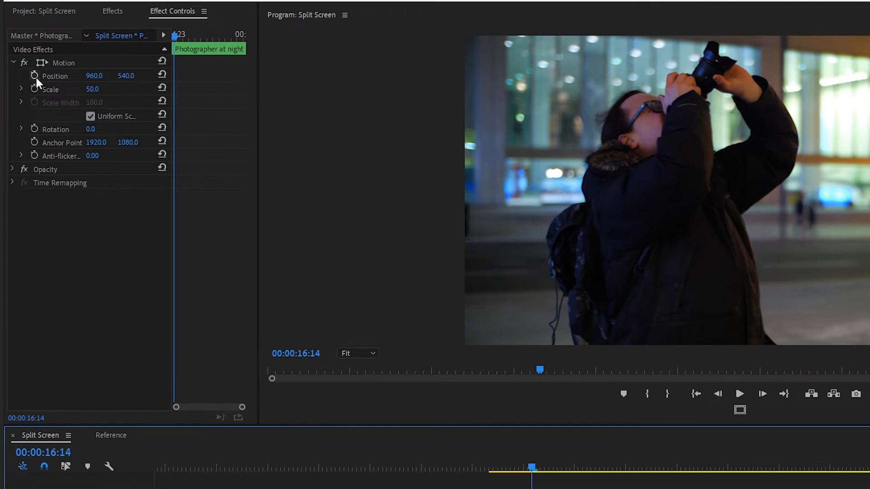
pyautogui.click(35, 75)
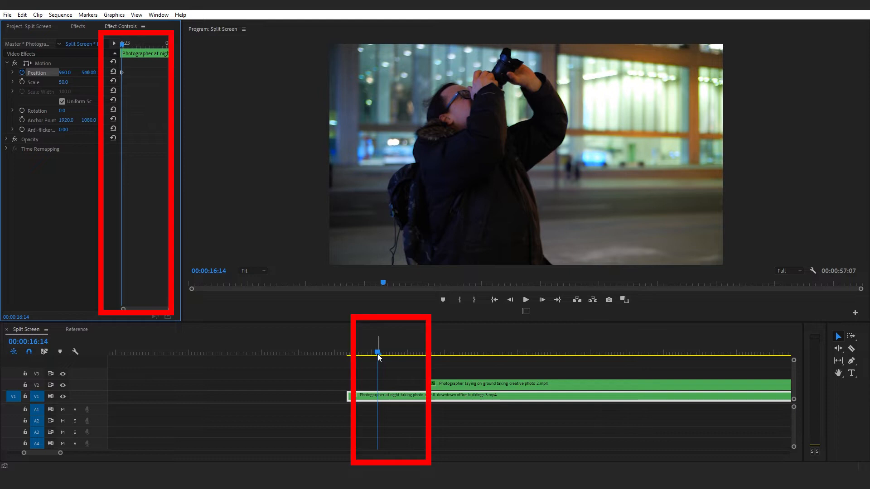
pyautogui.moveTo(376, 354); pyautogui.dragTo(389, 354)
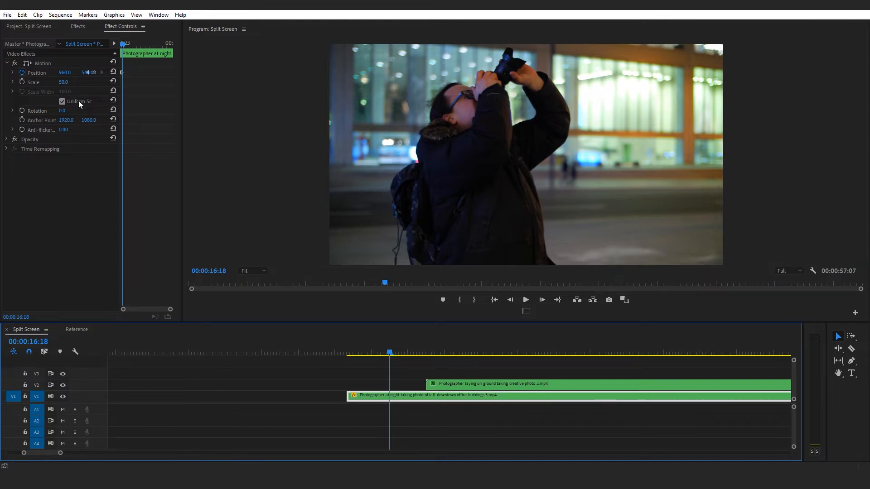
pyautogui.click(68, 72)
pyautogui.write('848')
pyautogui.press('Return')
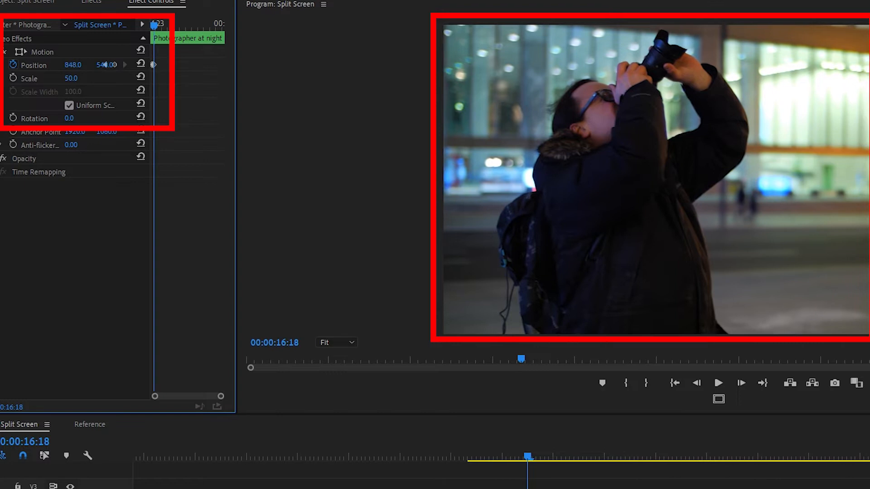
pyautogui.moveTo(73, 65); pyautogui.dragTo(18, 64)
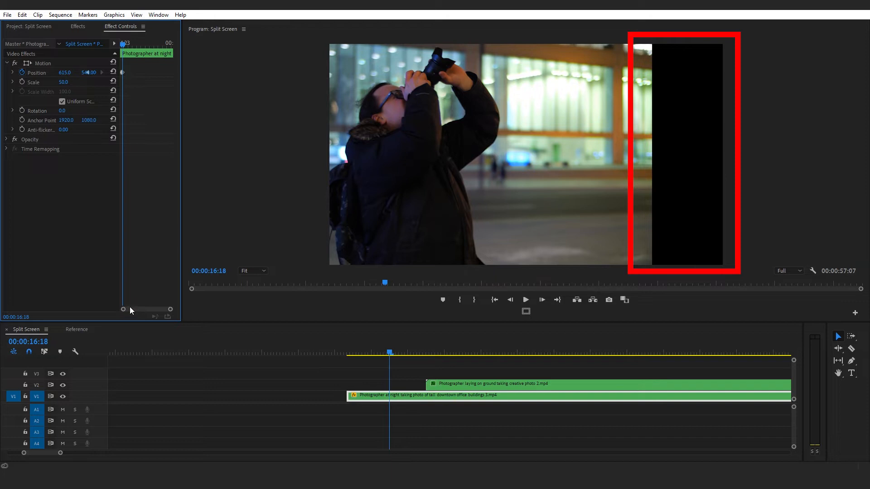
# Step: Return to the first position keyframe at 00:00:16:14 and move the laying on ground clip on V2 to start there
pyautogui.scroll(3, 136, 310)
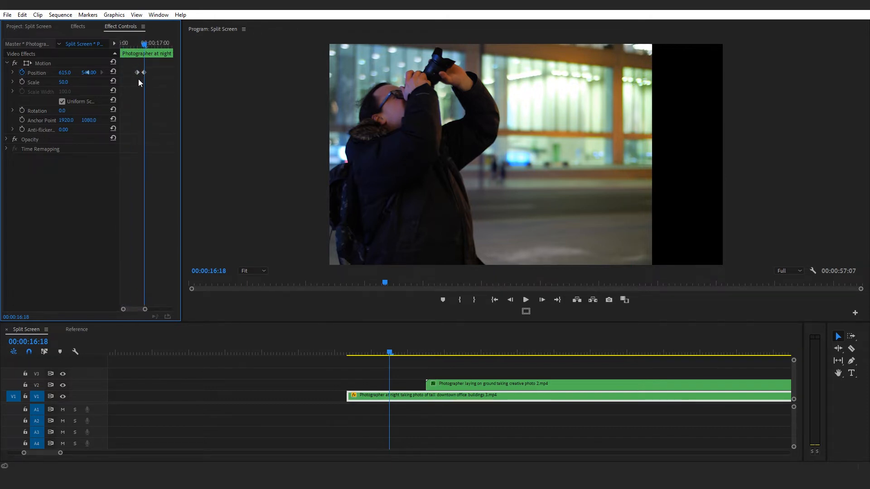
pyautogui.press('Left')
pyautogui.press('Left')
pyautogui.press('Left')
pyautogui.press('Left')
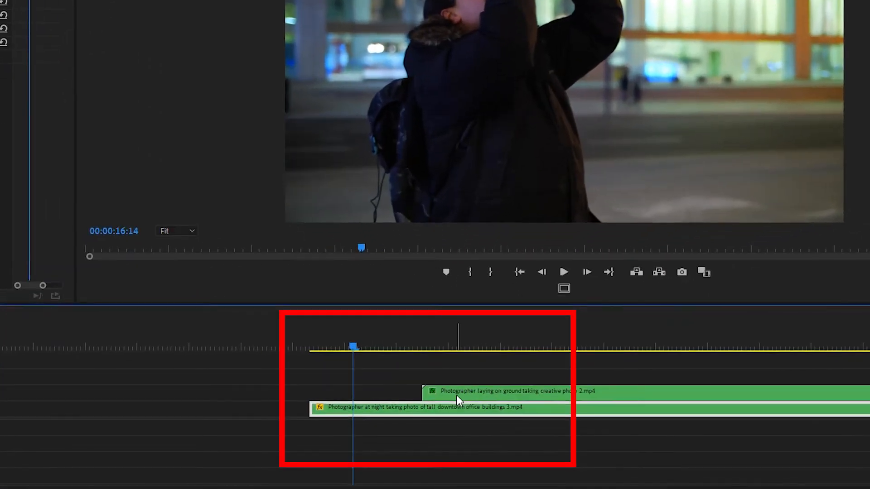
pyautogui.moveTo(459, 394); pyautogui.dragTo(388, 393)
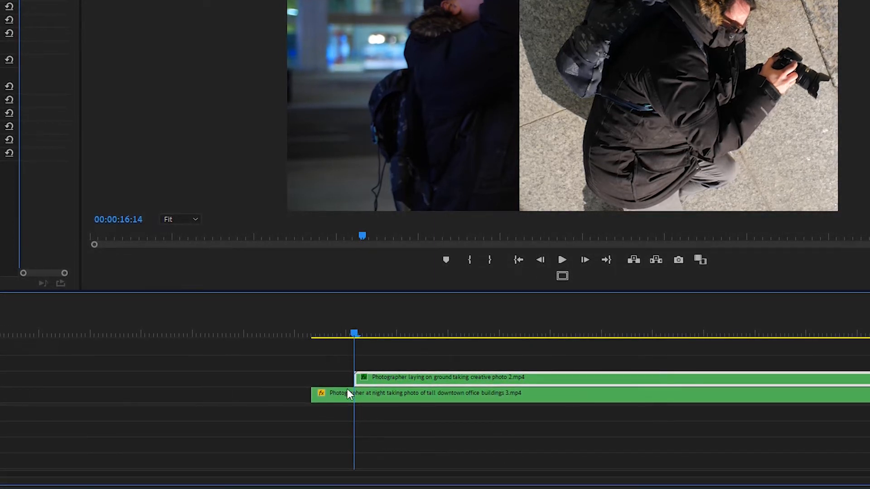
# Step: Keyframe the laying on ground clip's position at 1578, 540 four frames after its start, at 00:00:16:18
pyautogui.scroll(-2, 350, 394)
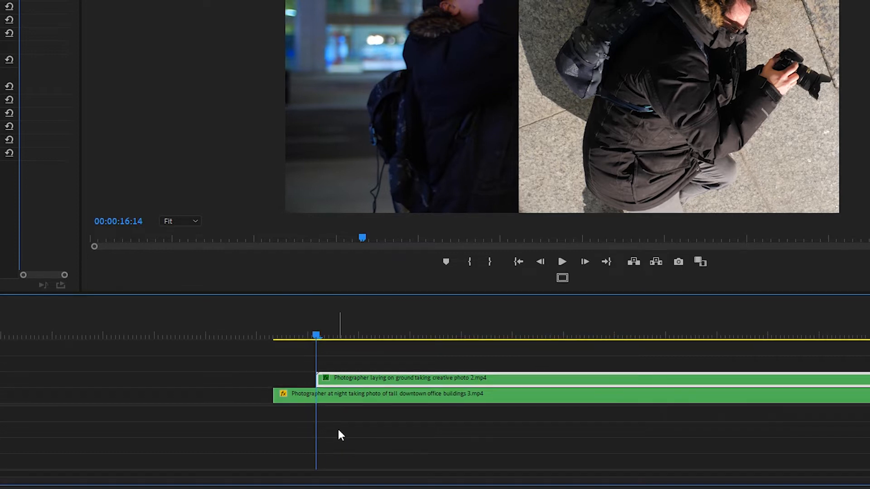
pyautogui.press('Right')
pyautogui.press('Right')
pyautogui.press('Right')
pyautogui.press('Right')
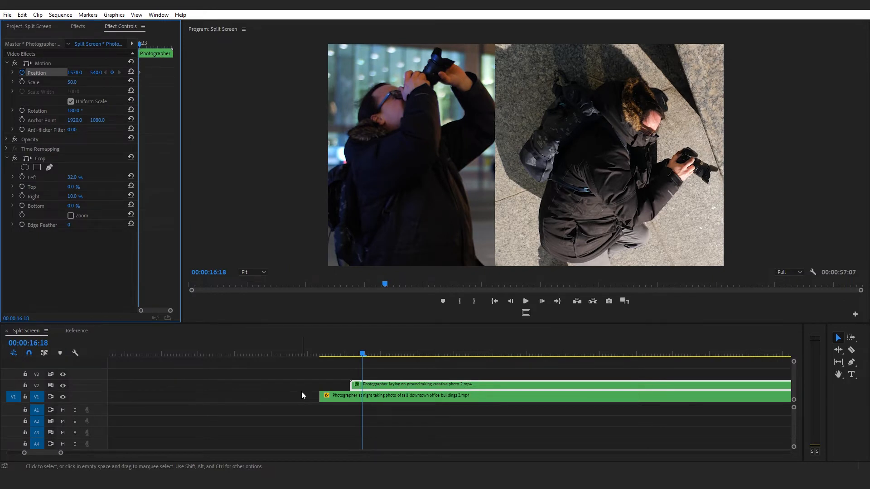
# Step: Return to 00:00:16:14, set the laying on ground clip's horizontal position to 2694, and scrub through the slide-in
pyautogui.click(302, 395)
pyautogui.press('Left')
pyautogui.press('Left')
pyautogui.press('Left')
pyautogui.press('Left')
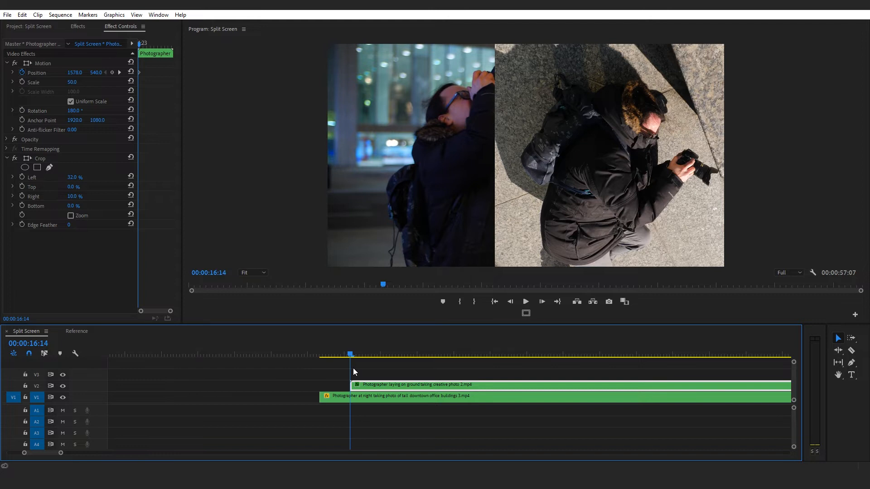
pyautogui.moveTo(75, 72); pyautogui.dragTo(200, 72)
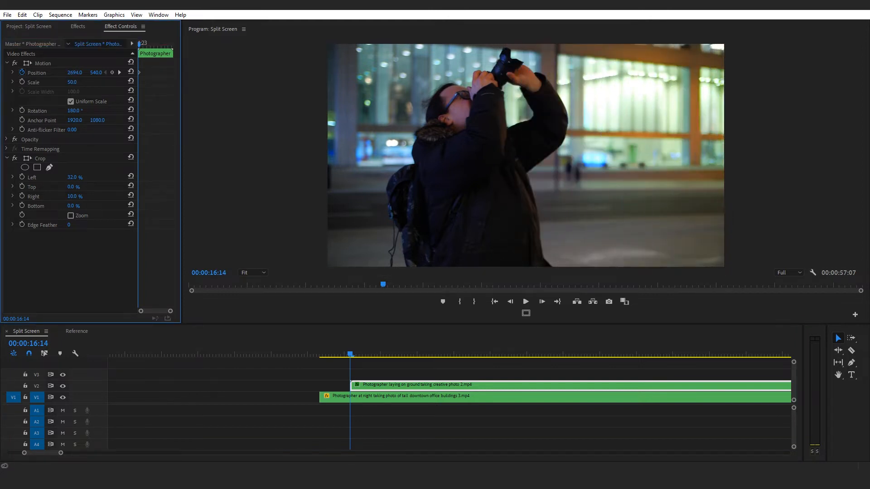
pyautogui.moveTo(350, 366); pyautogui.dragTo(370, 383)
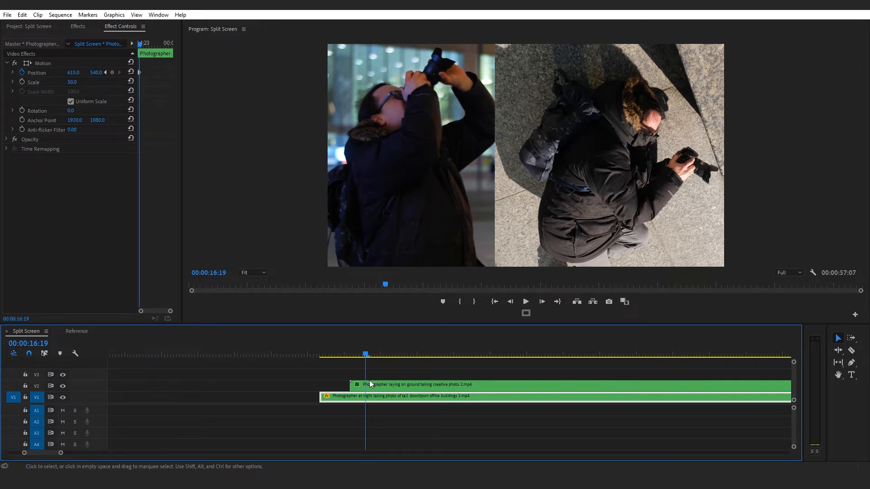
# Step: Place the photographer on top of roof clip on V3 above the laying on ground clip
pyautogui.press('Up')
pyautogui.press('-')
pyautogui.press('-')
pyautogui.press('-')
pyautogui.moveTo(545, 399); pyautogui.dragTo(271, 376)
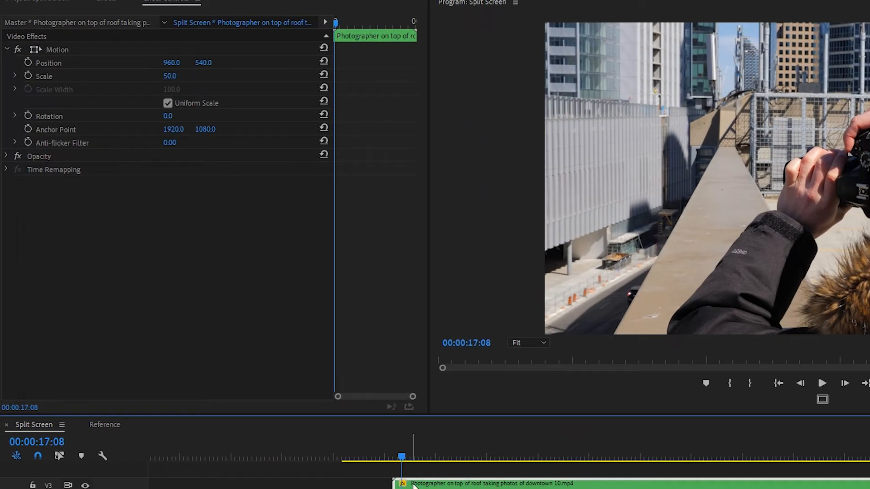
# Step: Set the rooftop clip's scale to 29 and its position to 1366, 770
pyautogui.click(172, 76)
pyautogui.write('29')
pyautogui.press('Return')
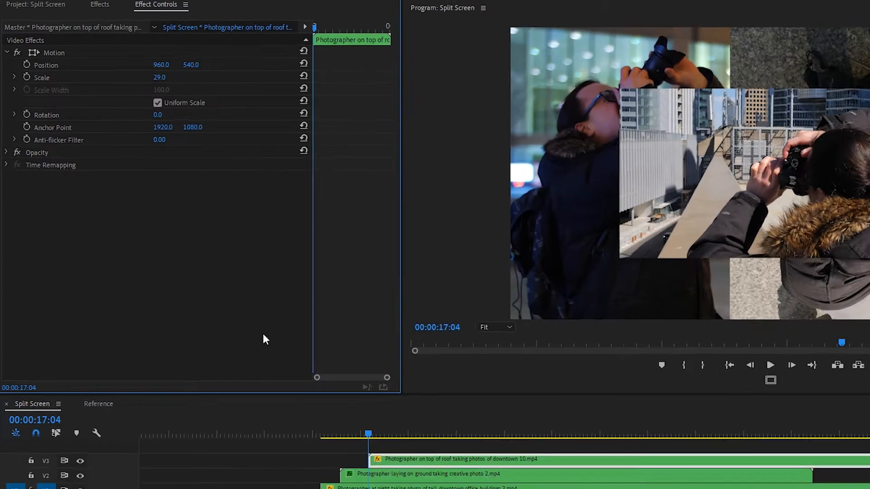
pyautogui.moveTo(171, 62); pyautogui.dragTo(290, 62)
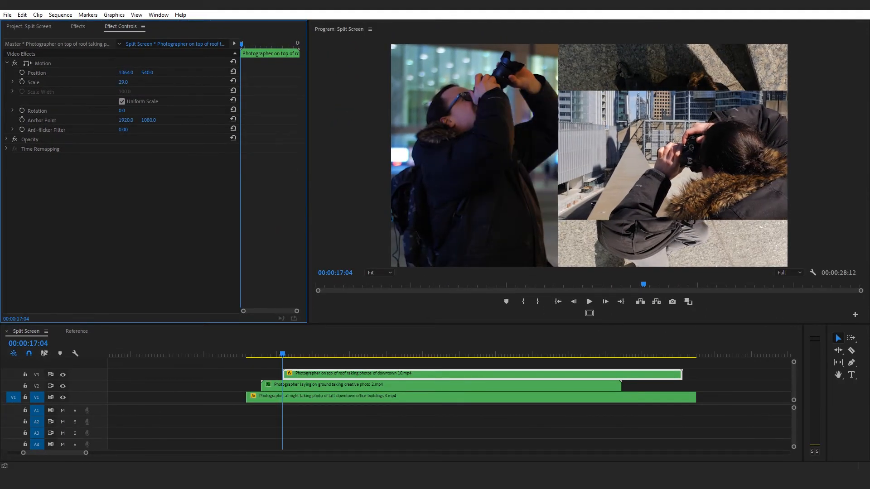
pyautogui.moveTo(148, 73); pyautogui.dragTo(120, 276)
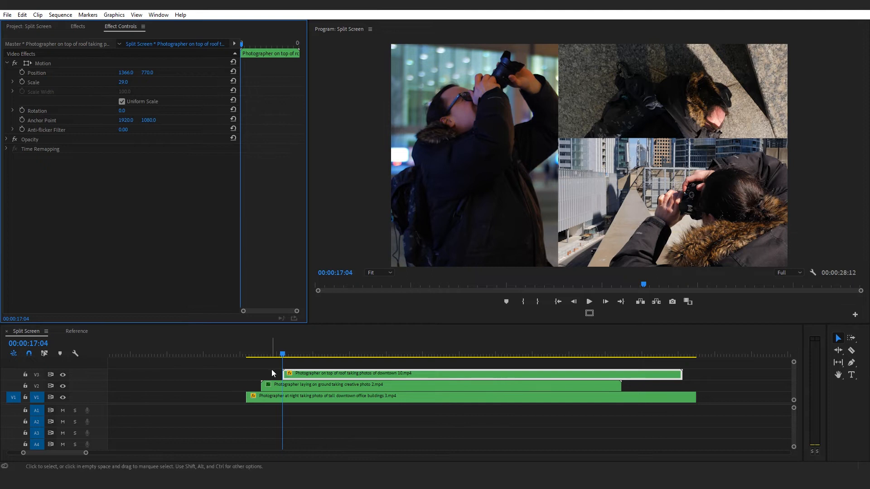
# Step: Keyframe the rooftop clip's position at 00:00:17:08, four frames after the clip's start
pyautogui.press('Right')
pyautogui.press('Right')
pyautogui.press('Right')
pyautogui.press('Right')
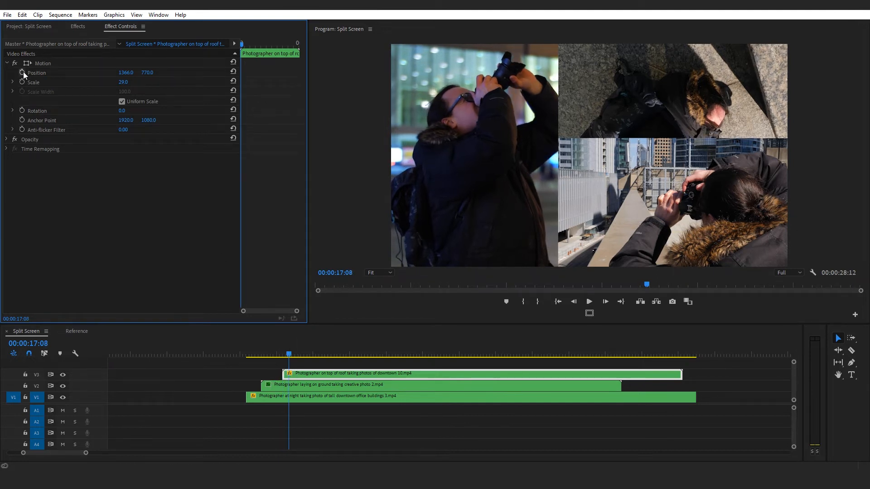
pyautogui.click(22, 72)
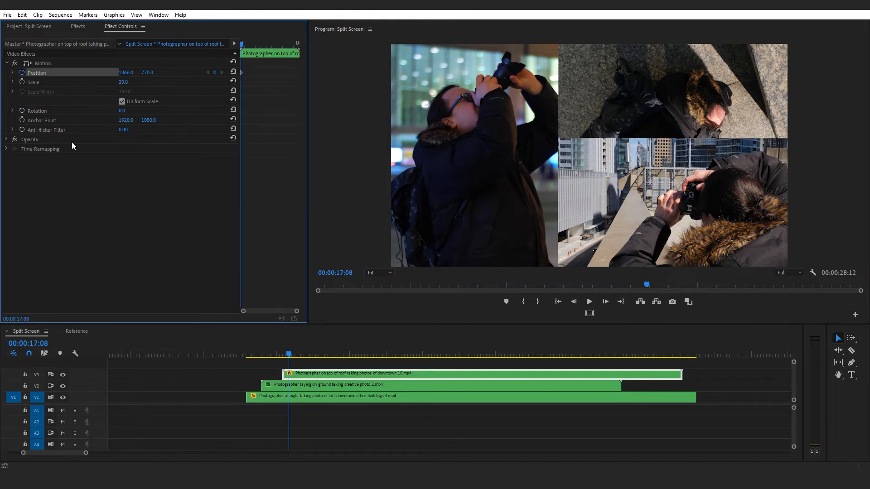
# Step: Return to 00:00:17:04 and change the rooftop clip's vertical position so it starts below the frame
pyautogui.press('Left')
pyautogui.press('Left')
pyautogui.press('Left')
pyautogui.press('Left')
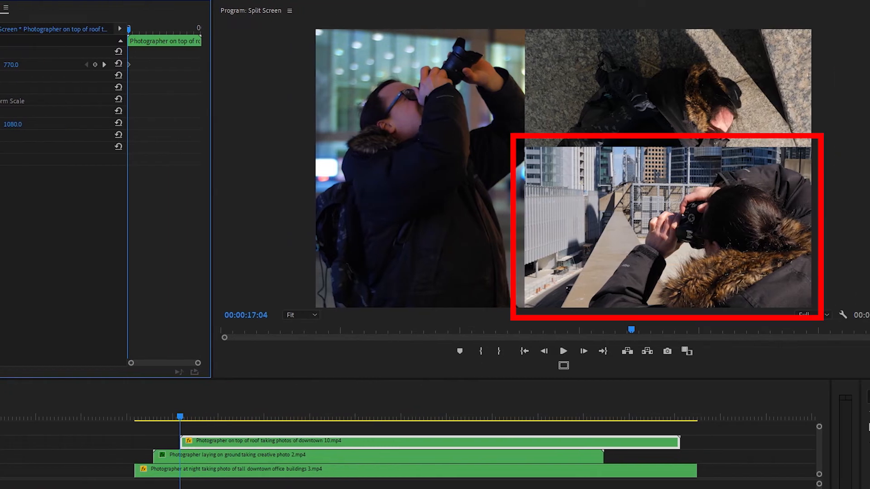
pyautogui.moveTo(174, 65); pyautogui.dragTo(203, 143)
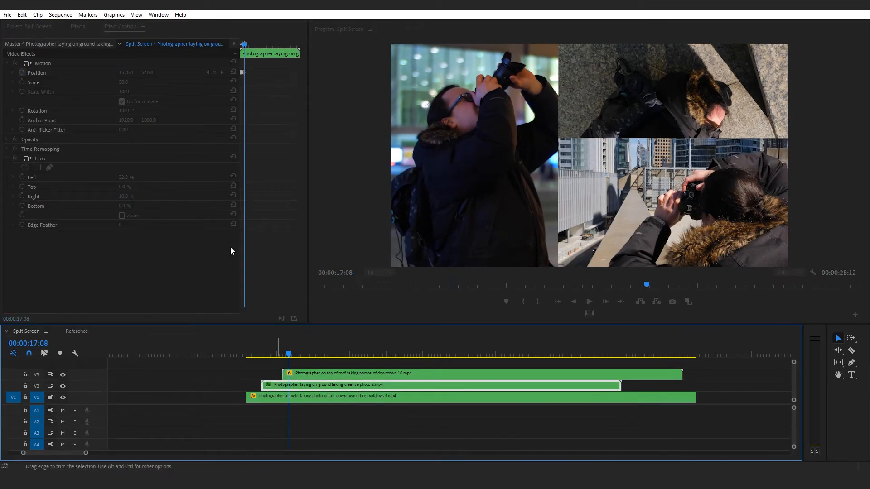
# Step: At 00:00:17:08, move the laying on ground clip's vertical position up so the photographer fits above the rooftop clip
pyautogui.moveTo(147, 72); pyautogui.dragTo(45, 72)
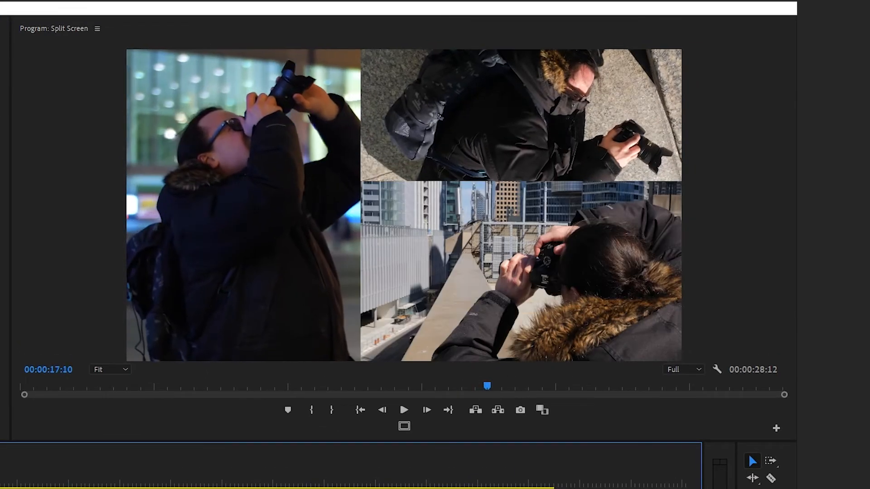
pyautogui.click(358, 411)
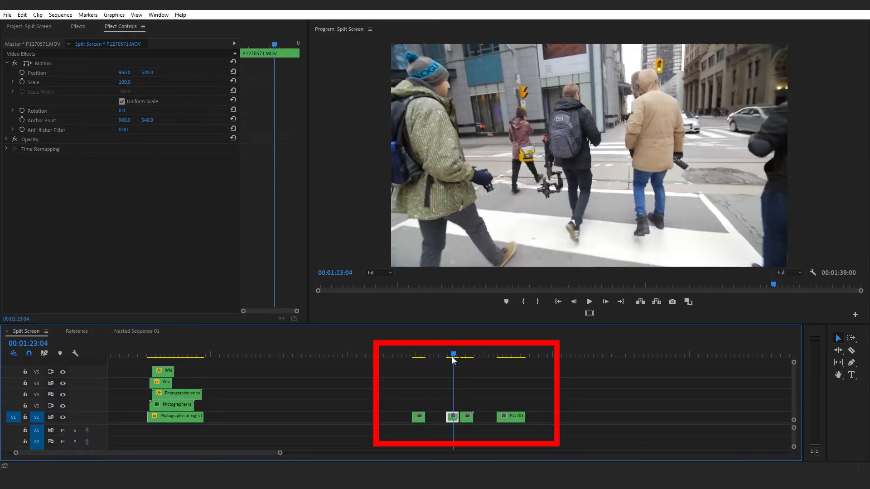
# Step: Move the crosswalk clip P1270571.MOV from V1 up to V4 and apply the Crop effect to it
pyautogui.moveTo(452, 357); pyautogui.dragTo(449, 357)
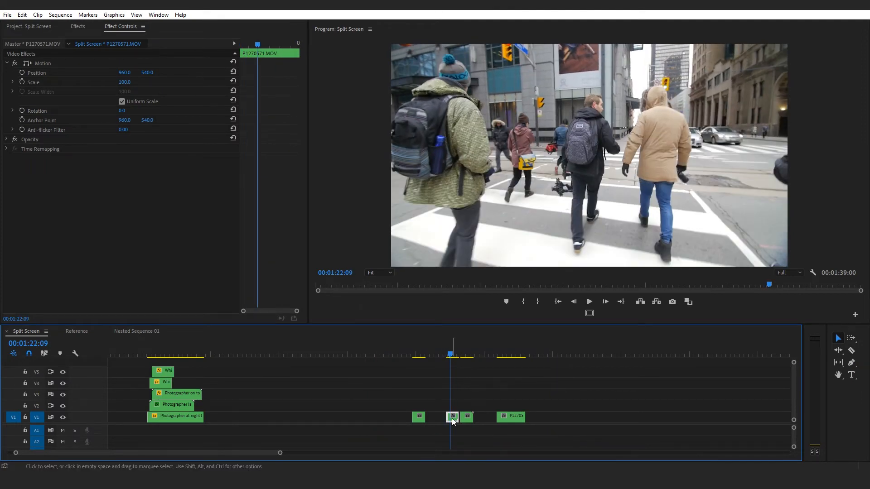
pyautogui.moveTo(452, 416); pyautogui.dragTo(453, 383)
pyautogui.press('=')
pyautogui.press('=')
pyautogui.press('=')
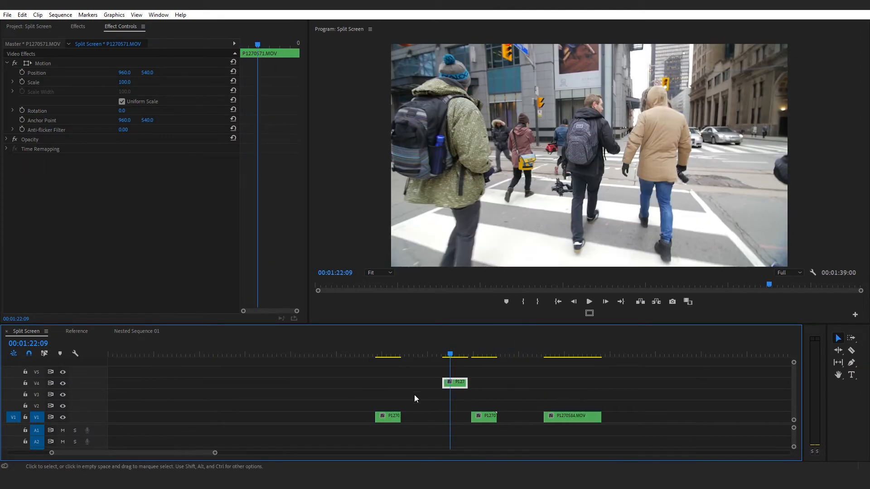
pyautogui.press('Up')
pyautogui.click(78, 26)
pyautogui.moveTo(37, 104); pyautogui.dragTo(453, 383)
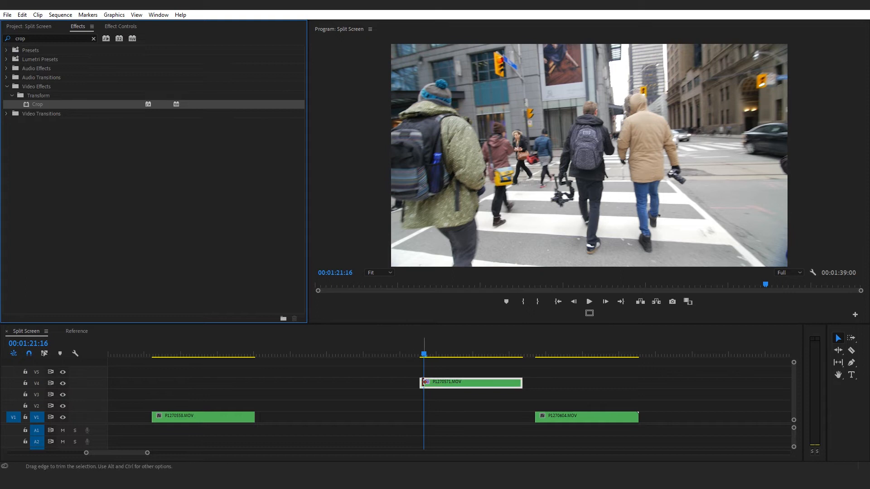
# Step: Set P1270571.MOV's vertical position to 452 and its Crop Bottom value to 29 %
pyautogui.click(120, 25)
pyautogui.moveTo(148, 72); pyautogui.dragTo(91, 73)
pyautogui.moveTo(123, 206); pyautogui.dragTo(154, 205)
pyautogui.moveTo(147, 73); pyautogui.dragTo(156, 73)
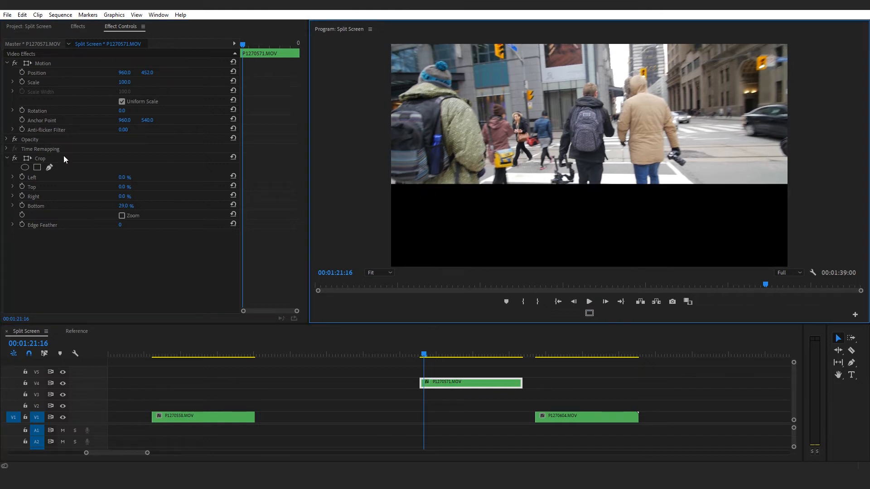
pyautogui.click(112, 220)
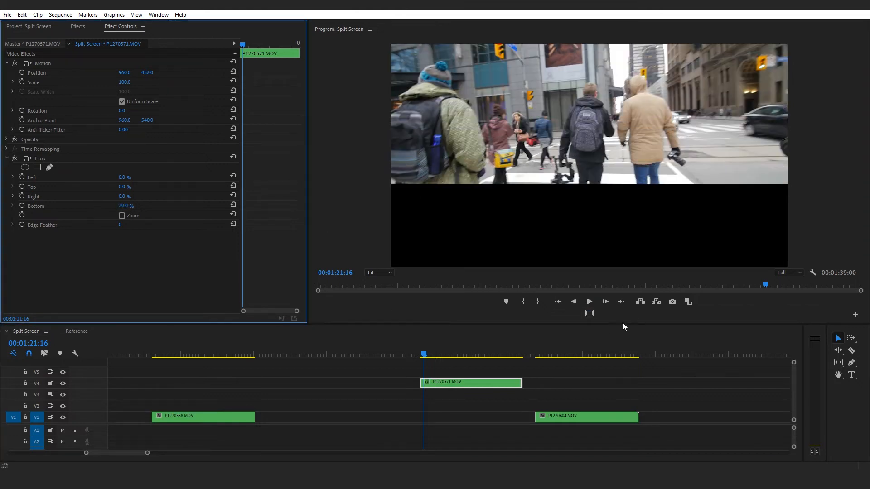
# Step: With safe margins shown, place P1270584.MOV on V3 beneath P1270571.MOV, scaled to 83 and positioned at 458, 779
pyautogui.click(589, 313)
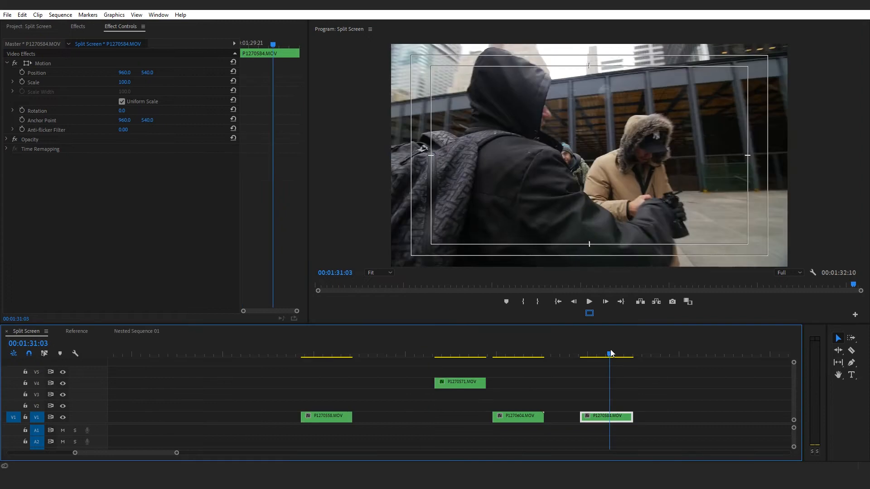
pyautogui.moveTo(608, 347); pyautogui.dragTo(618, 347)
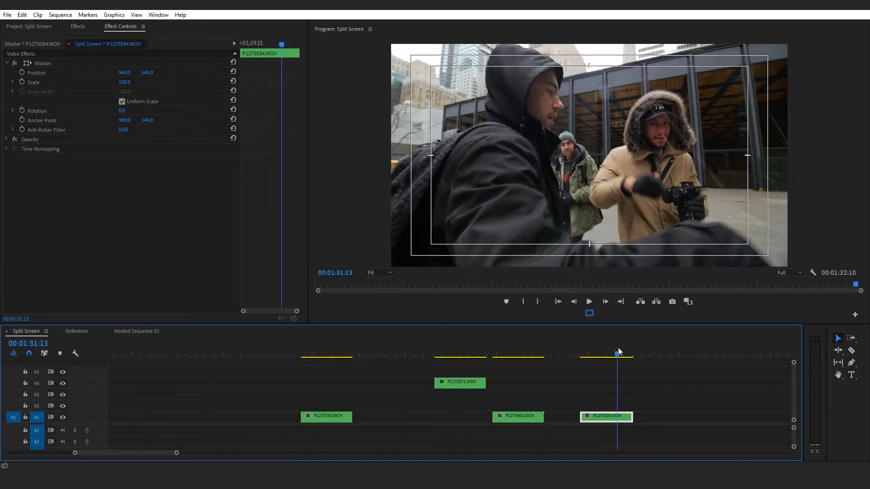
pyautogui.moveTo(611, 421); pyautogui.dragTo(465, 398)
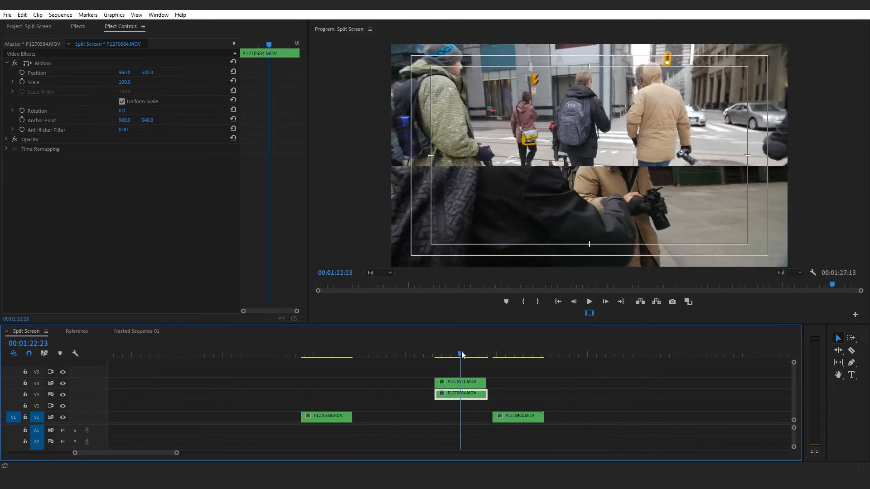
pyautogui.moveTo(122, 82)
pyautogui.mouseDown()
pyautogui.moveTo(100, 78)
pyautogui.moveTo(165, 73)
pyautogui.mouseUp()
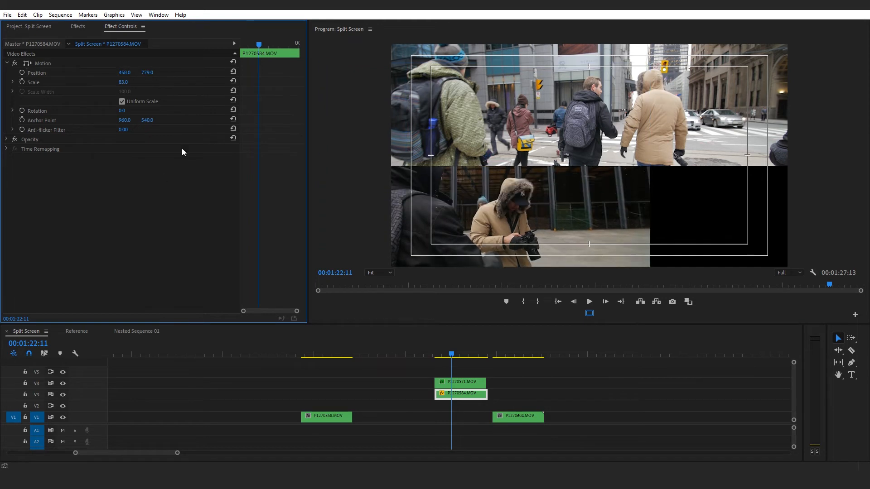
# Step: Apply the Crop effect to P1270584.MOV and set its Top value to 30.5 %
pyautogui.click(78, 27)
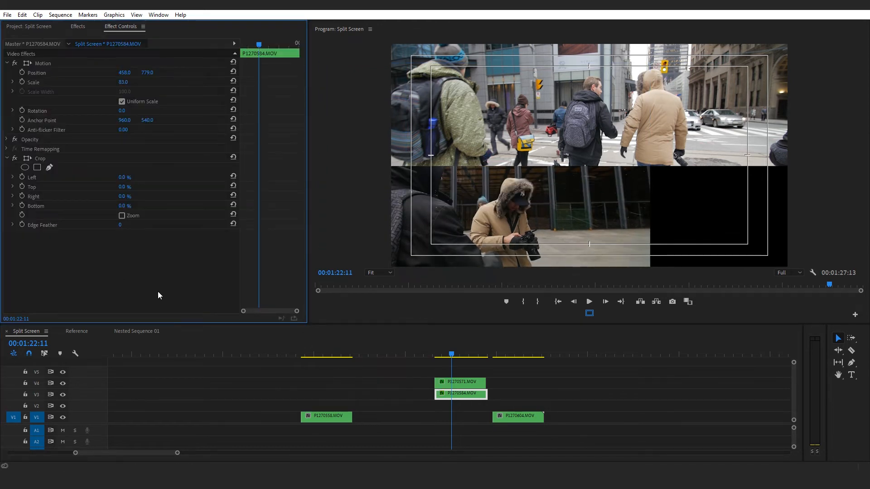
pyautogui.moveTo(125, 187); pyautogui.dragTo(156, 187)
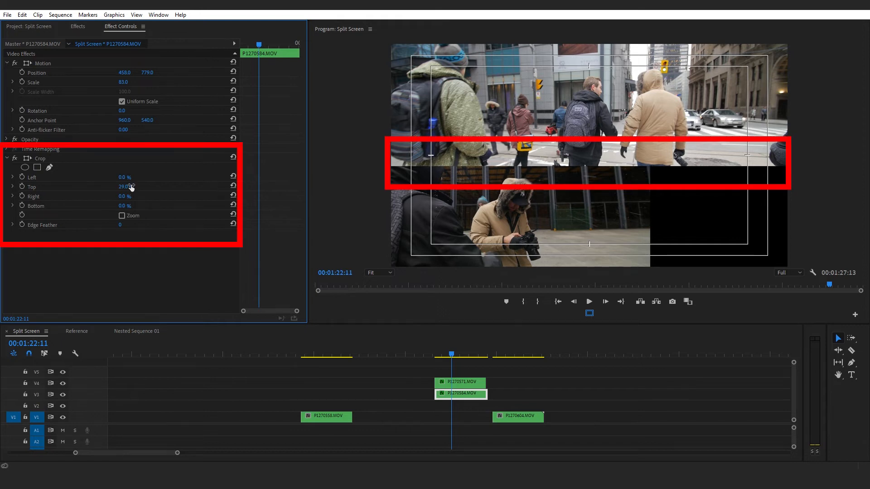
pyautogui.moveTo(174, 323); pyautogui.dragTo(286, 289)
# Step: Find the Linear Wipe effect, apply it to P1270584.MOV on V3, and show its settings
pyautogui.click(78, 27)
pyautogui.click(45, 37)
pyautogui.write('linear')
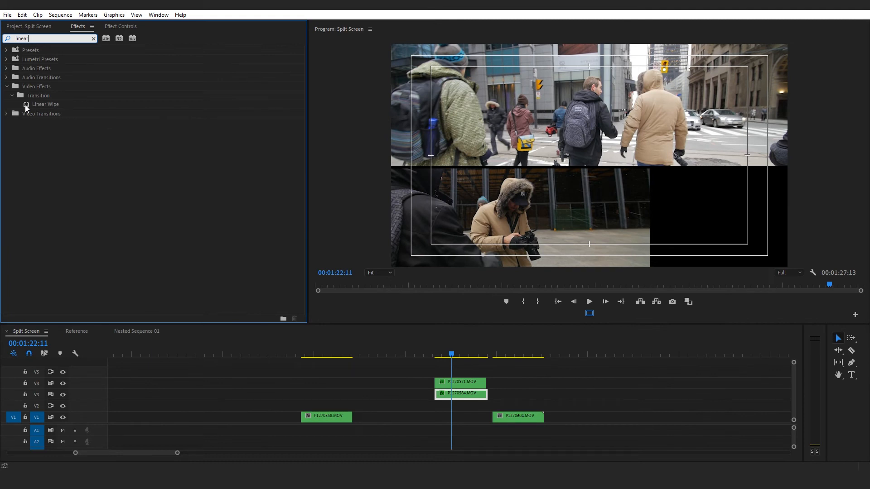
pyautogui.moveTo(26, 104); pyautogui.dragTo(462, 397)
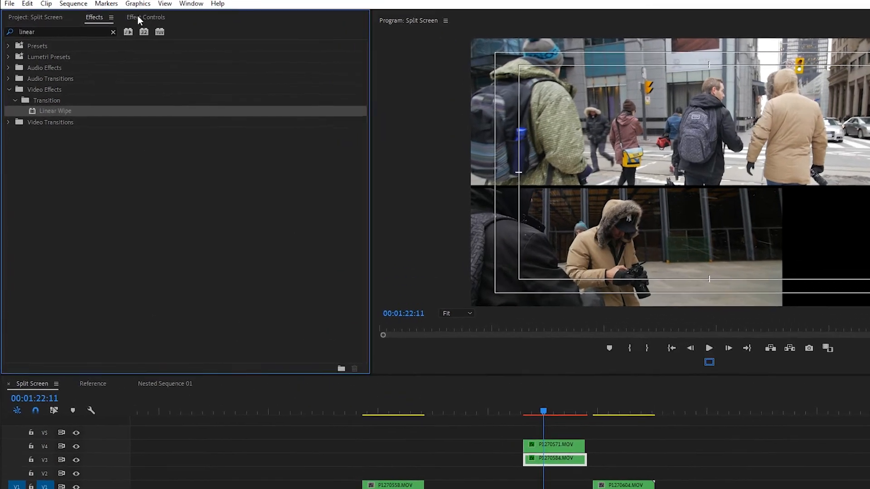
pyautogui.click(139, 17)
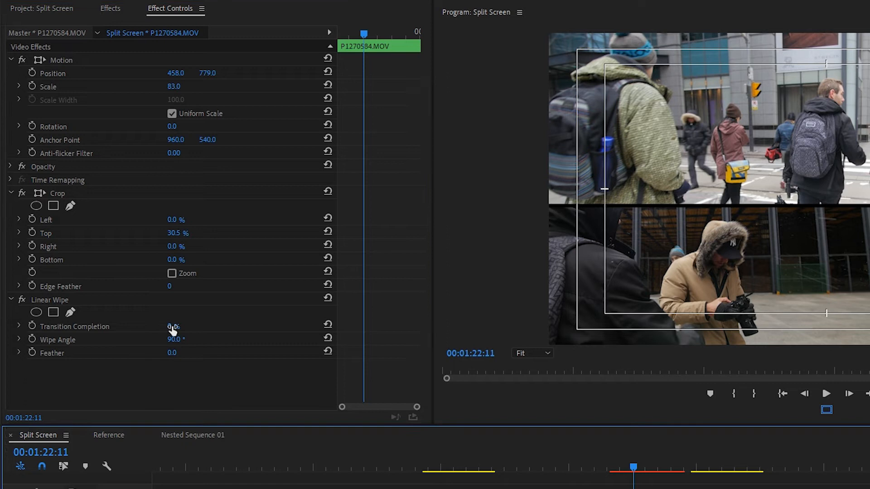
# Step: Set the Linear Wipe's Transition Completion to 26 % and its Wipe Angle to 91°
pyautogui.moveTo(172, 327)
pyautogui.mouseDown()
pyautogui.moveTo(199, 327)
pyautogui.moveTo(189, 327)
pyautogui.mouseUp()
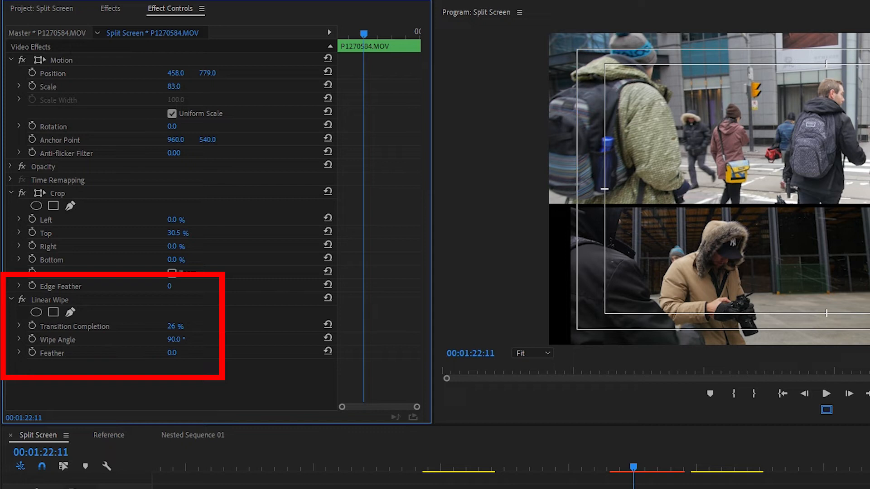
pyautogui.moveTo(173, 339)
pyautogui.mouseDown()
pyautogui.moveTo(189, 339)
pyautogui.moveTo(181, 339)
pyautogui.mouseUp()
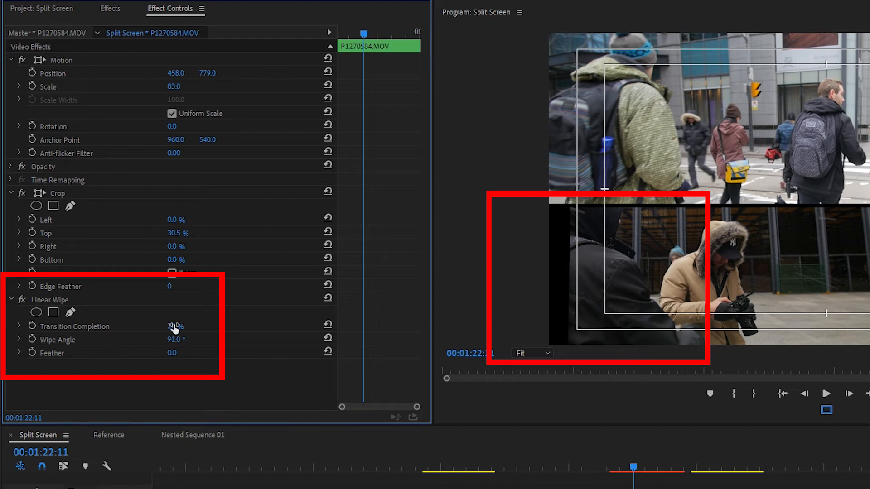
# Step: Try a Transition Completion of 70 % with a different Wipe Angle, and undo both changes
pyautogui.moveTo(175, 328); pyautogui.dragTo(181, 326)
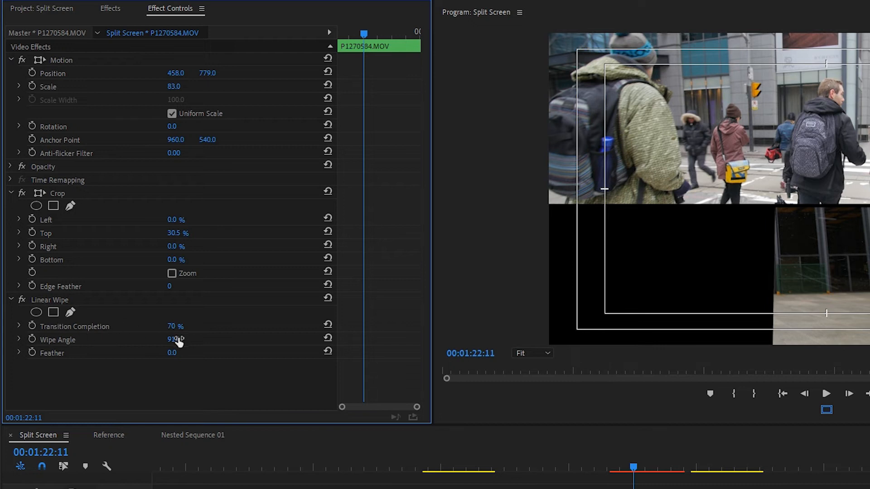
pyautogui.moveTo(188, 336); pyautogui.dragTo(220, 380)
pyautogui.hotkey('ctrl', 'z')
pyautogui.hotkey('ctrl', 'z')
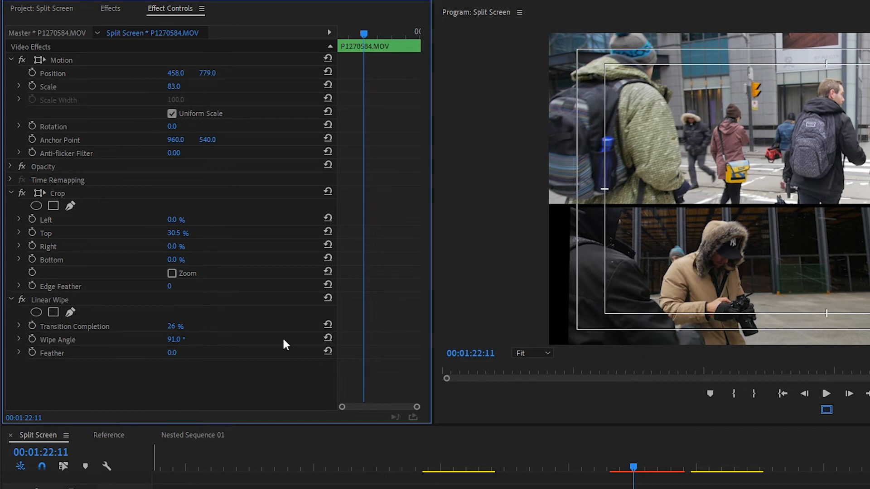
# Step: Change the Linear Wipe's angle so that it cuts the right side of P1270584.MOV diagonally
pyautogui.moveTo(174, 339); pyautogui.dragTo(107, 340)
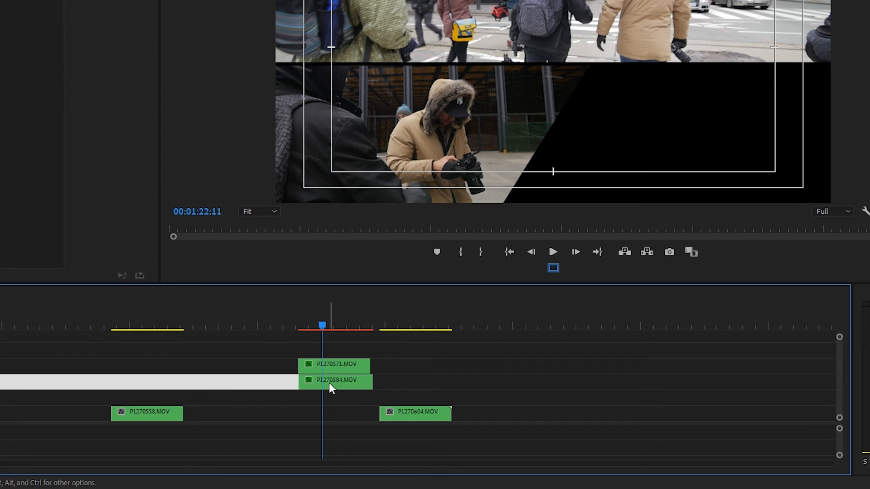
# Step: Nest P1270584.MOV on V3 into a sequence named "Traingle Clip"
pyautogui.rightClick(329, 383)
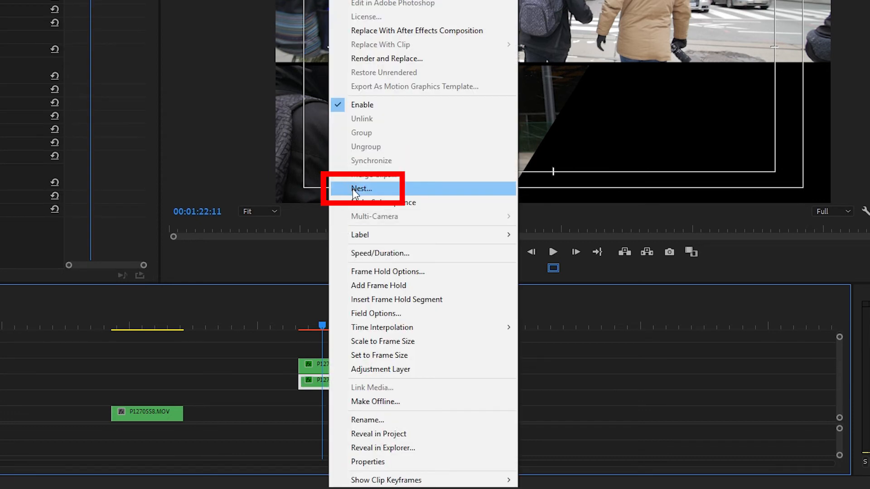
pyautogui.click(354, 190)
pyautogui.write('Triangle Clip')
pyautogui.press('Return')
pyautogui.click(308, 388)
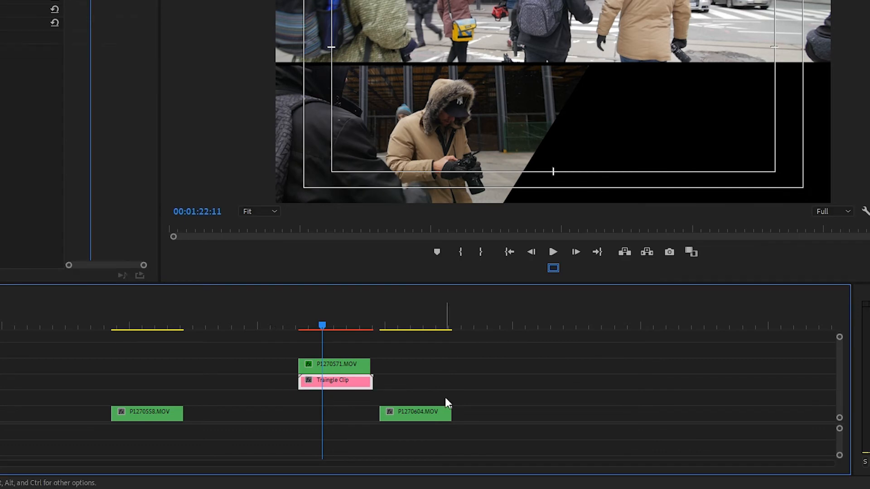
# Step: Apply Linear Wipe to the nested clip with Transition Completion 22 % and Wipe Angle 33°, and set its horizontal position to 908
pyautogui.press('Up')
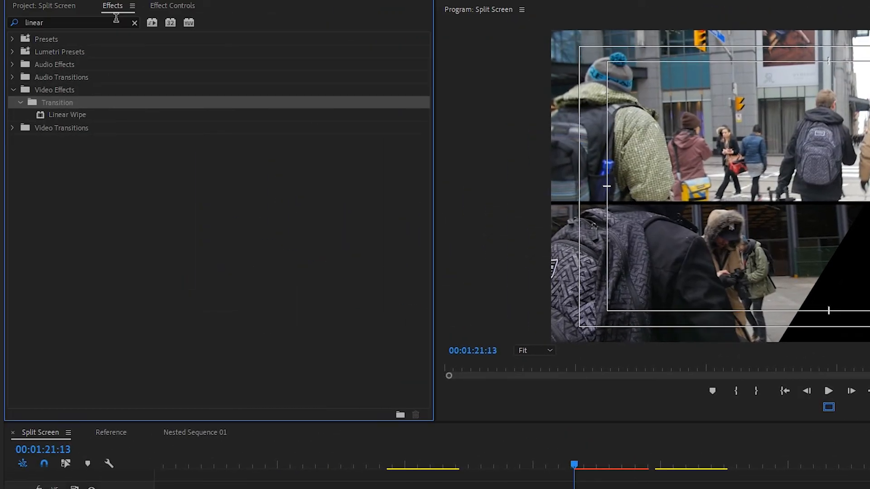
pyautogui.click(42, 114)
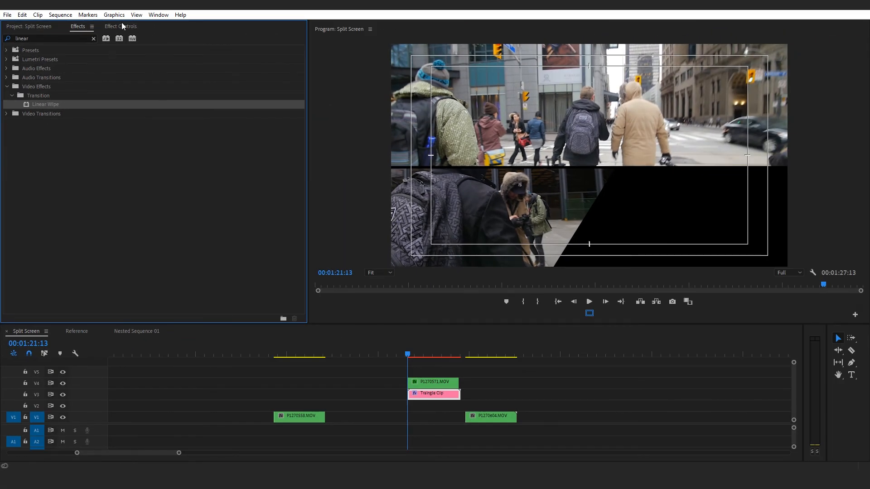
pyautogui.click(129, 26)
pyautogui.click(128, 332)
pyautogui.moveTo(124, 180)
pyautogui.mouseDown()
pyautogui.moveTo(169, 180)
pyautogui.moveTo(95, 187)
pyautogui.mouseUp()
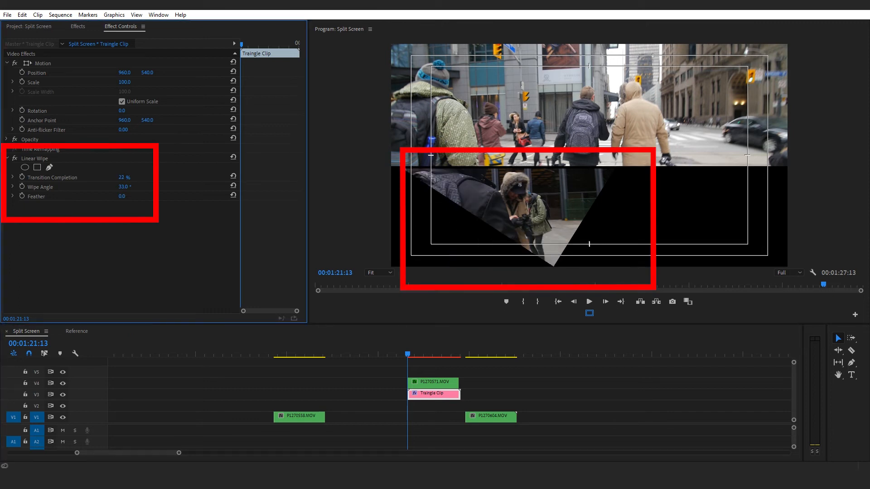
pyautogui.moveTo(124, 190); pyautogui.dragTo(122, 189)
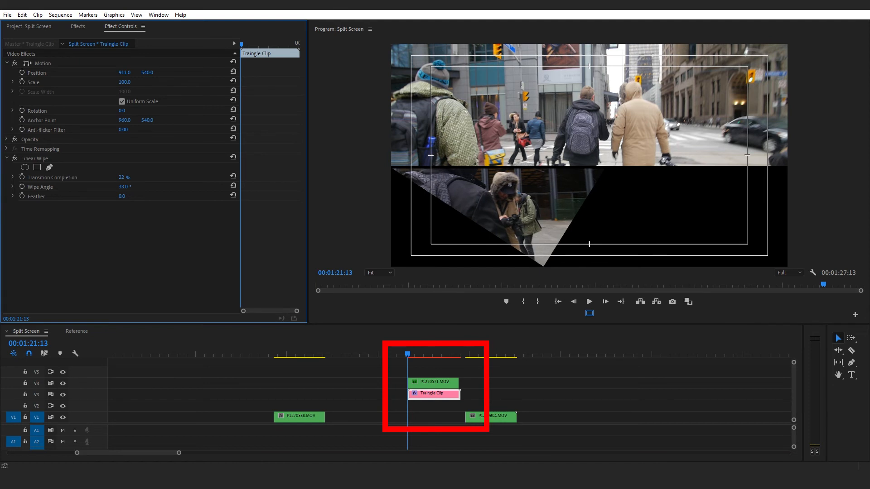
# Step: Move P1270604.MOV to V2 directly beneath the nested clip, aligned with its start
pyautogui.click(326, 407)
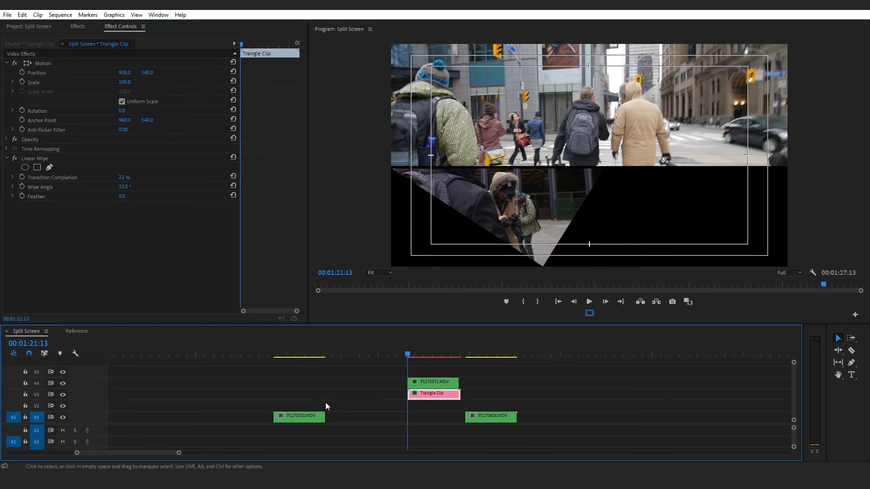
pyautogui.click(476, 354)
pyautogui.moveTo(476, 357)
pyautogui.mouseDown()
pyautogui.moveTo(497, 356)
pyautogui.moveTo(307, 357)
pyautogui.moveTo(466, 357)
pyautogui.mouseUp()
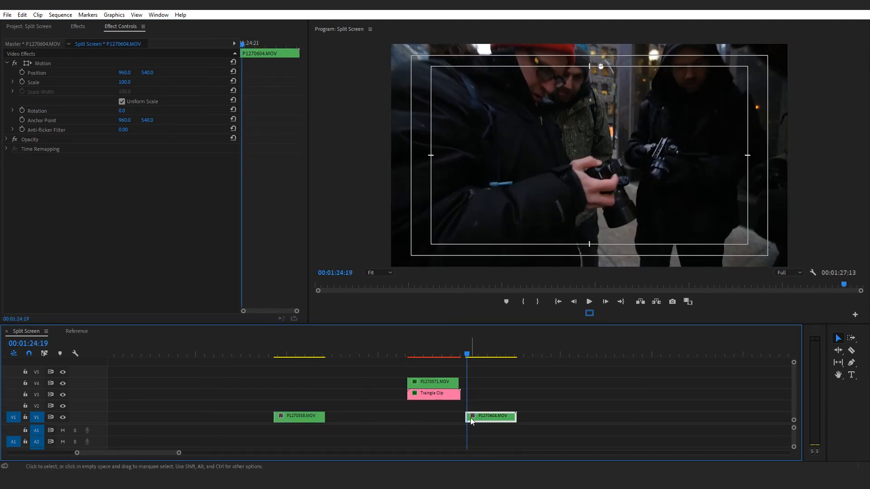
pyautogui.moveTo(492, 417); pyautogui.dragTo(432, 405)
pyautogui.click(417, 354)
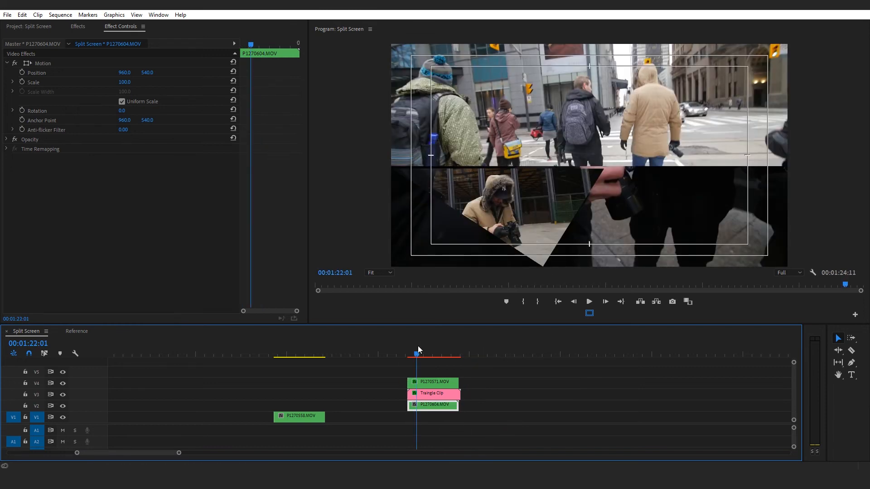
# Step: Scale P1270604.MOV to 84 at Position 98, 934, and apply the Linear Wipe effect to it
pyautogui.moveTo(124, 82)
pyautogui.mouseDown()
pyautogui.moveTo(111, 82)
pyautogui.moveTo(190, 72)
pyautogui.moveTo(82, 73)
pyautogui.mouseUp()
pyautogui.click(77, 27)
pyautogui.moveTo(77, 103); pyautogui.dragTo(433, 405)
pyautogui.click(121, 27)
# Step: Set P1270604.MOV's Wipe Angle to 215° and its horizontal position to 66, and adjust the Transition Completion
pyautogui.moveTo(122, 177); pyautogui.dragTo(136, 178)
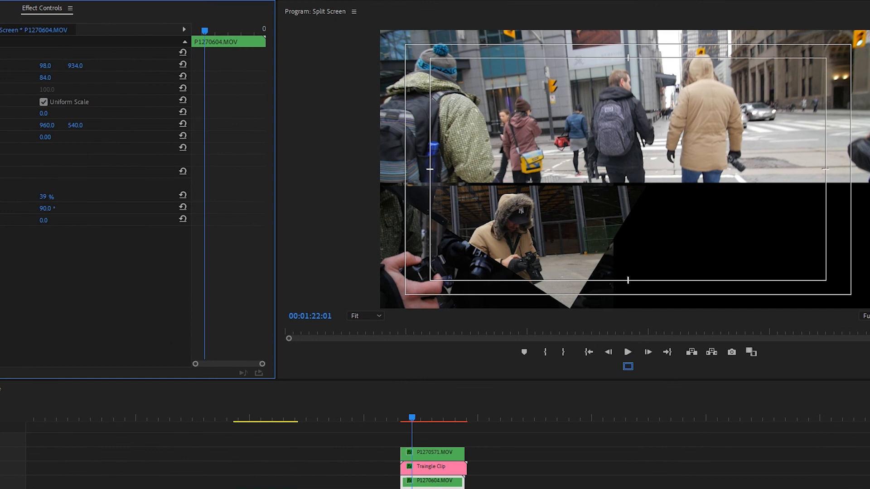
pyautogui.moveTo(56, 208); pyautogui.dragTo(111, 207)
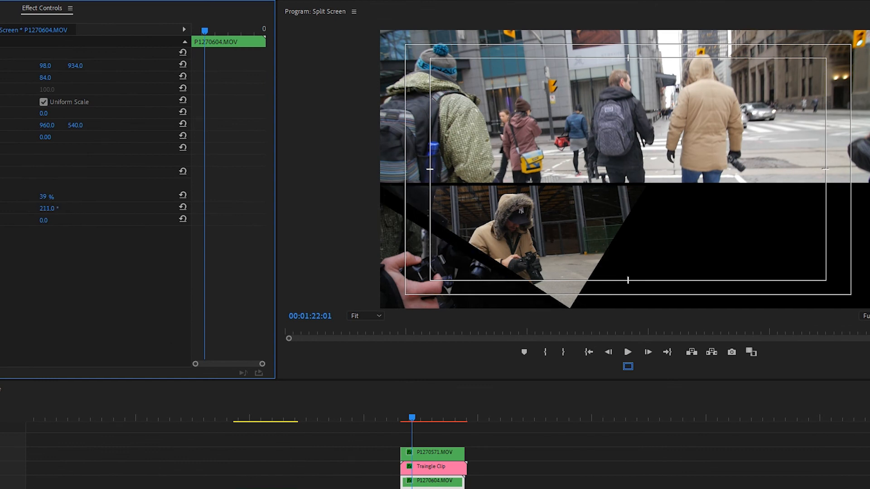
pyautogui.moveTo(48, 208); pyautogui.dragTo(56, 208)
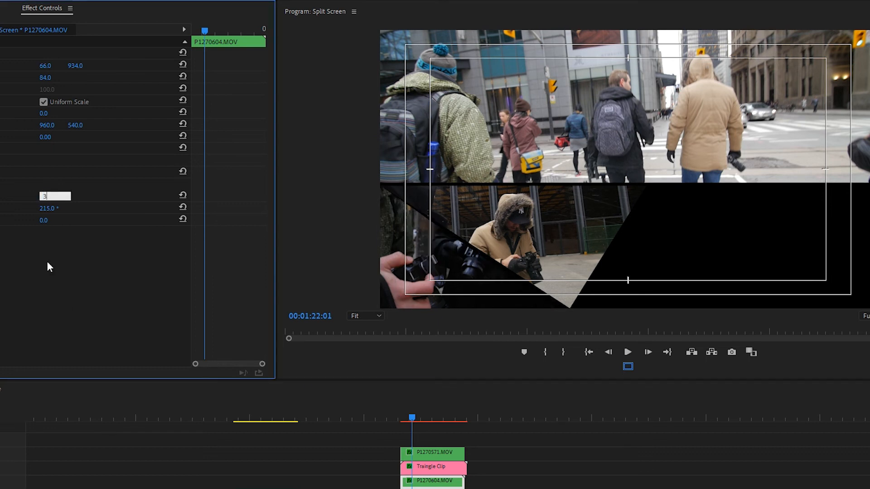
# Step: Place P1270558.MOV on V1 beneath the stacked clips and set its Position to 1502, 1069
pyautogui.moveTo(246, 488); pyautogui.dragTo(418, 488)
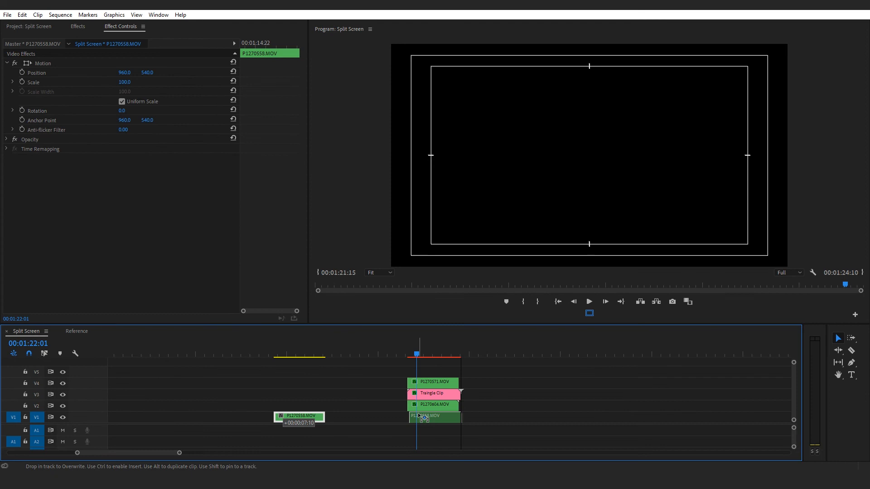
pyautogui.moveTo(419, 416); pyautogui.dragTo(419, 416)
pyautogui.scroll(-1, 317, 378)
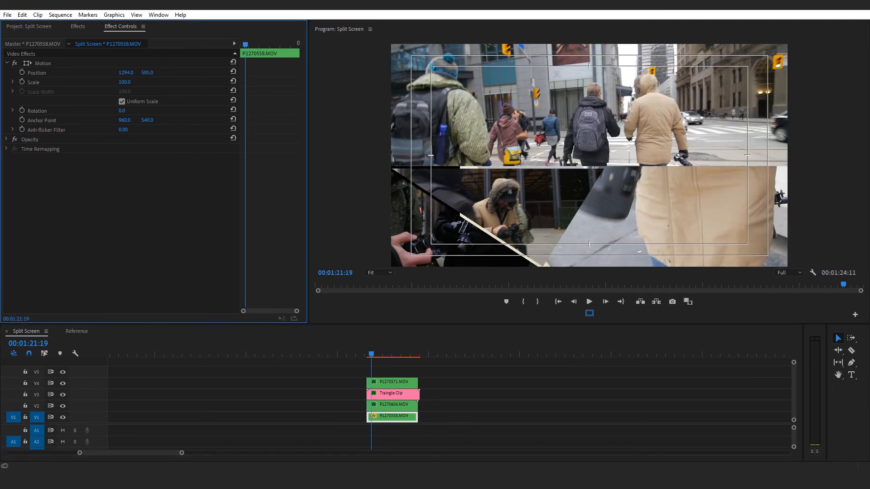
pyautogui.moveTo(148, 73); pyautogui.dragTo(148, 72)
pyautogui.moveTo(665, 191); pyautogui.dragTo(684, 191)
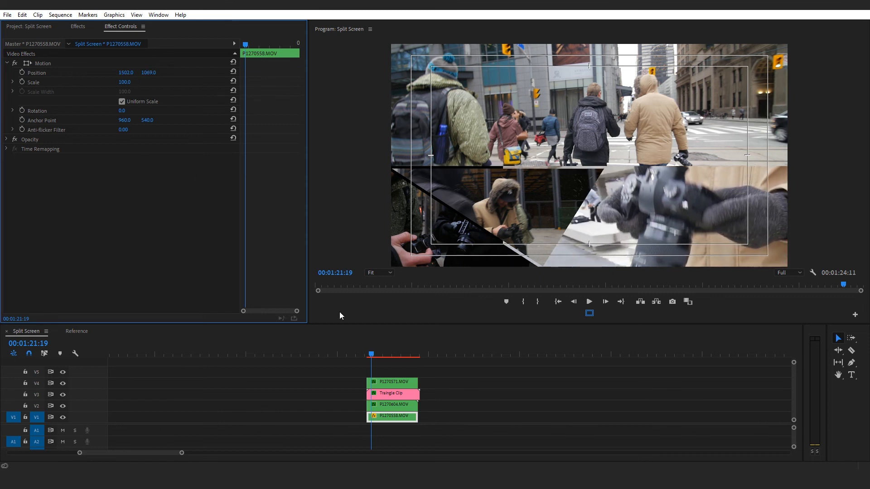
# Step: Apply the Crop effect to P1270558.MOV and crop its top by 7 %
pyautogui.click(78, 27)
pyautogui.moveTo(37, 104); pyautogui.dragTo(394, 415)
pyautogui.moveTo(122, 190)
pyautogui.mouseDown()
pyautogui.moveTo(141, 191)
pyautogui.moveTo(125, 187)
pyautogui.mouseUp()
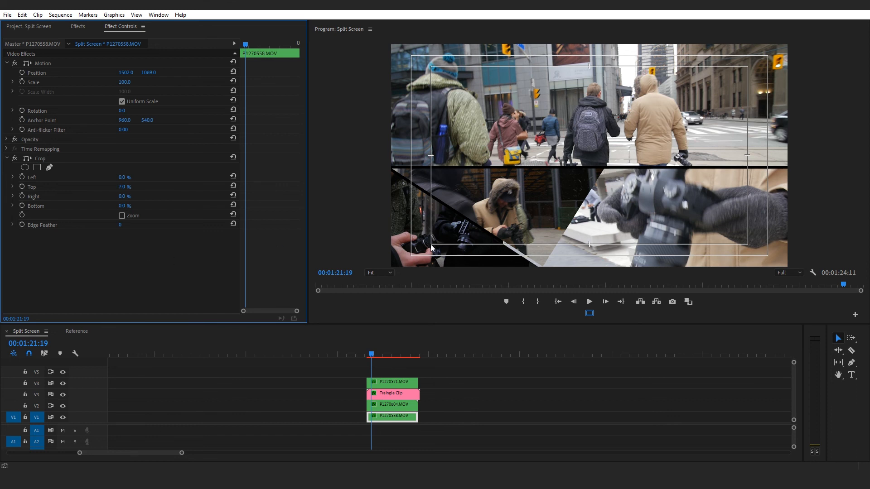
# Step: Find the Linear Wipe effect, apply it to P1270558.MOV on V1, and show its settings
pyautogui.hotkey('shift', '7')
pyautogui.click(27, 104)
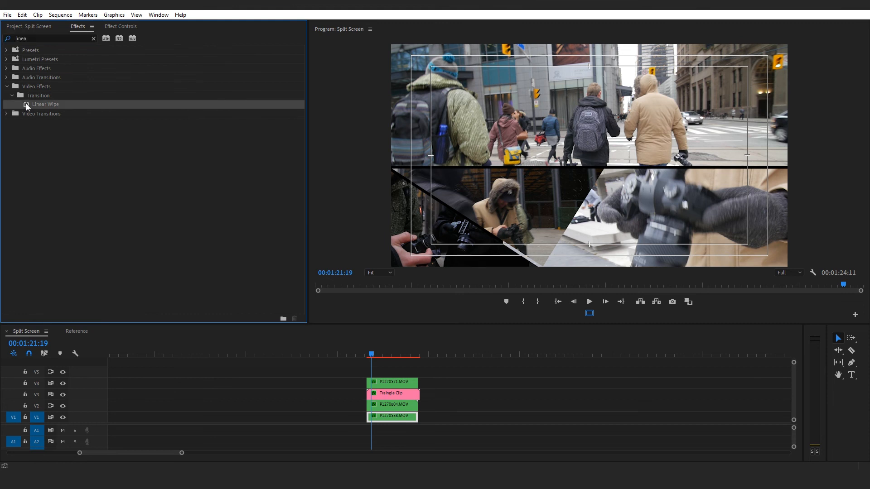
pyautogui.moveTo(380, 305); pyautogui.dragTo(392, 416)
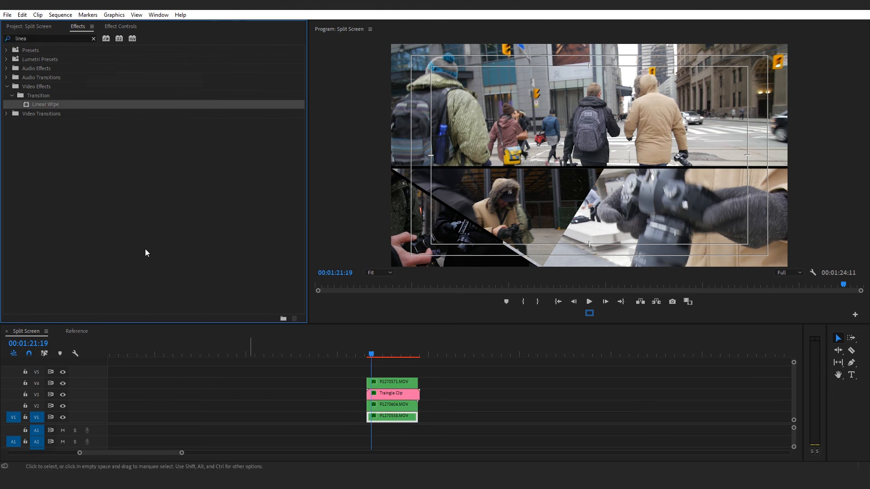
pyautogui.click(113, 27)
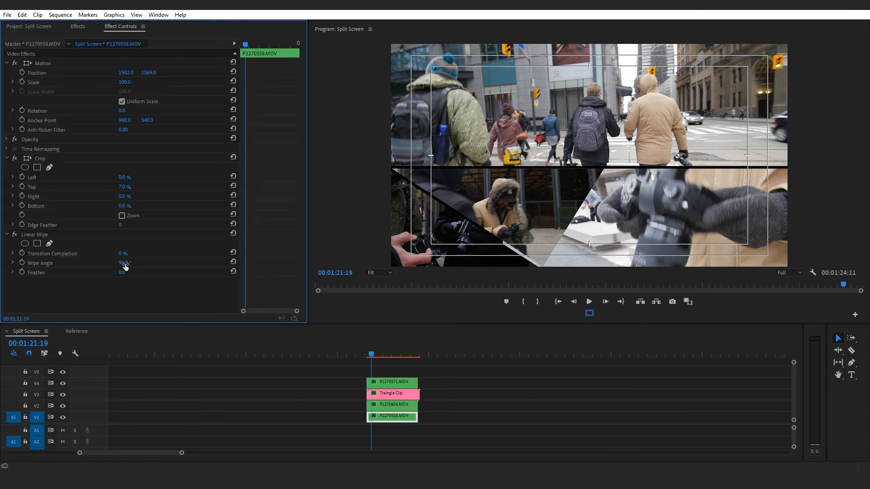
# Step: Set P1270558.MOV's Linear Wipe to Transition Completion 15 % and Wipe Angle 102°, and play back the diagonal split screen
pyautogui.moveTo(121, 256); pyautogui.dragTo(125, 255)
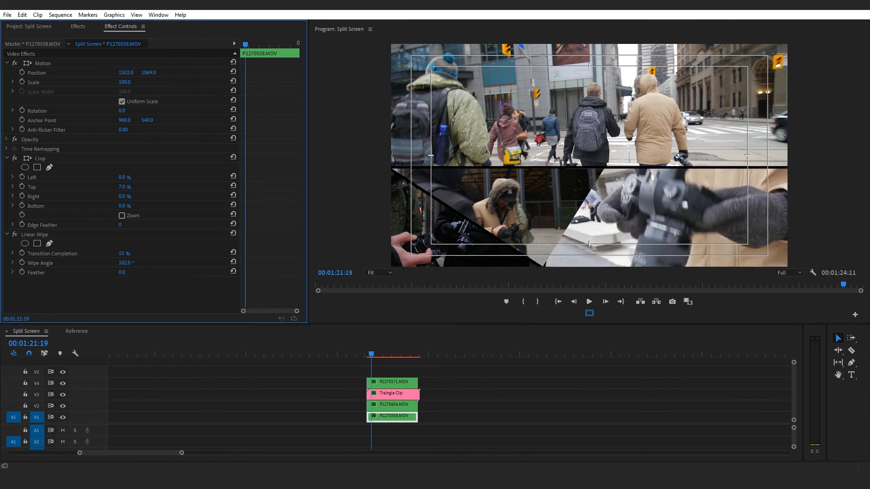
pyautogui.moveTo(571, 215); pyautogui.dragTo(557, 215)
pyautogui.moveTo(126, 71); pyautogui.dragTo(304, 339)
pyautogui.press('space')
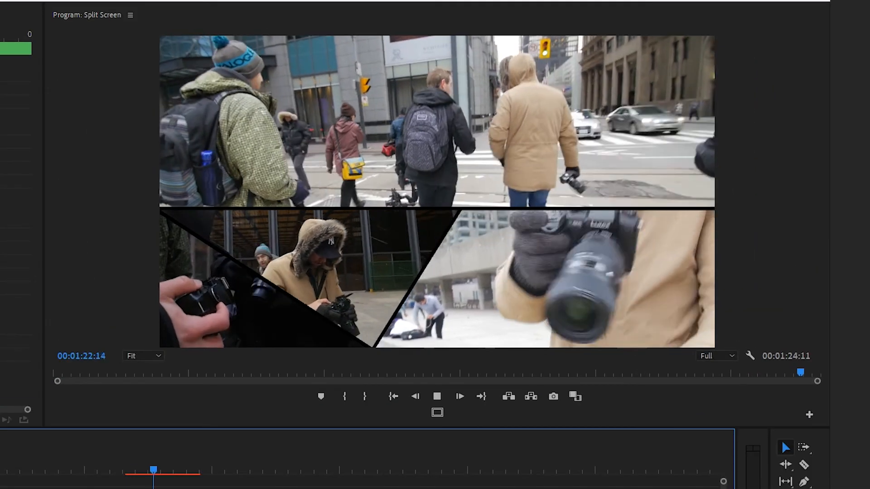